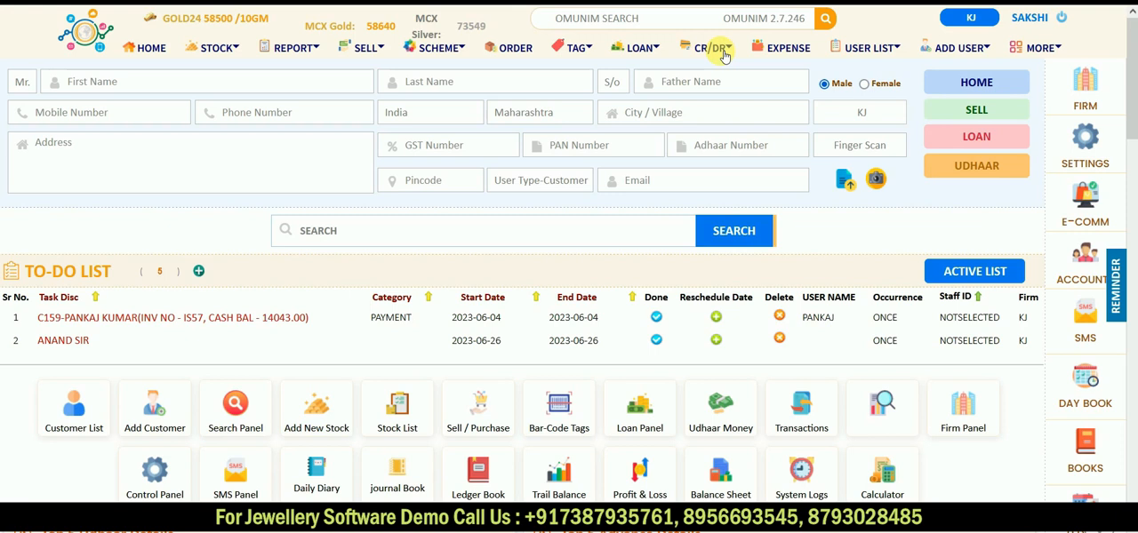
# Step: Open the tax invoice dated 22 August 2023 from the sold items invoice list
pyautogui.click(375, 52)
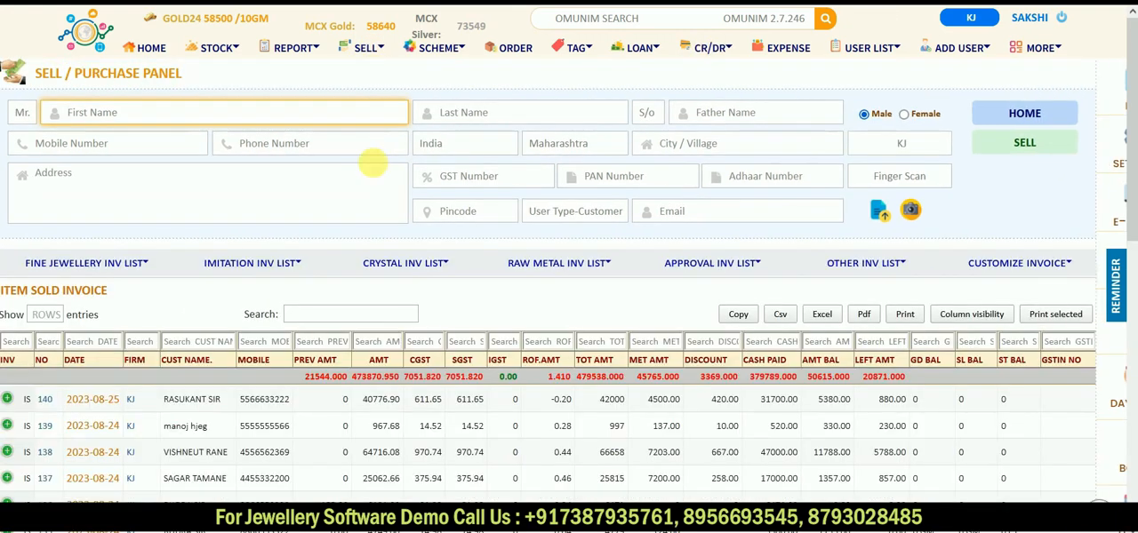
pyautogui.scroll(-3, 347, 384)
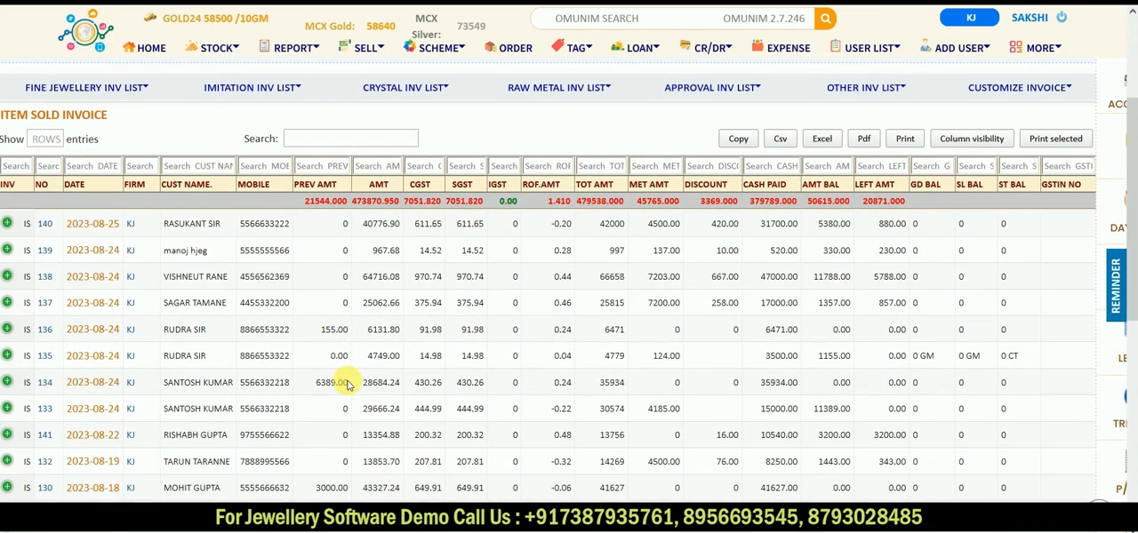
pyautogui.scroll(-1, 351, 385)
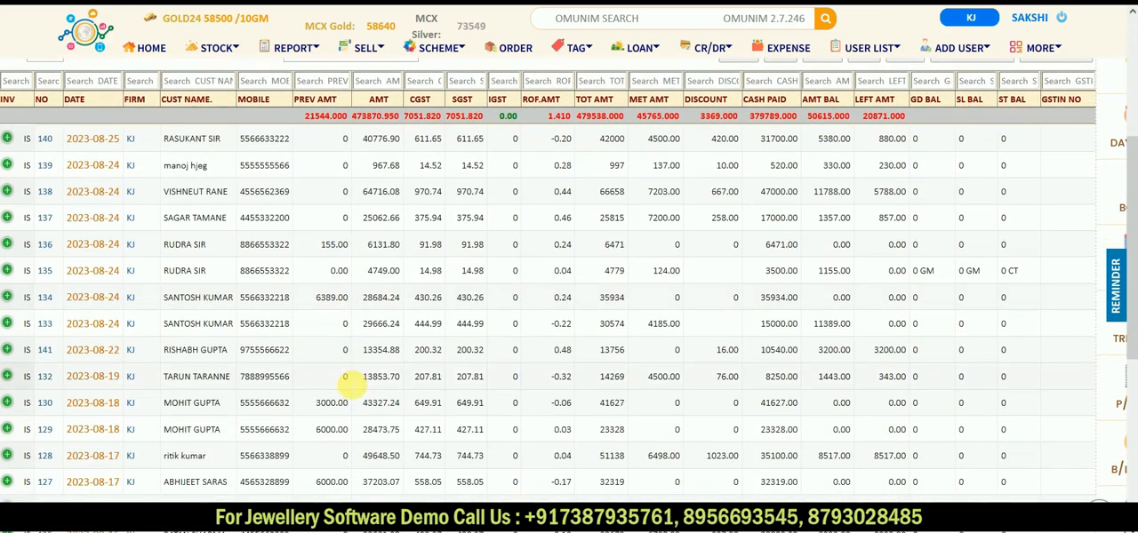
pyautogui.scroll(5, 351, 384)
pyautogui.scroll(-3, 350, 384)
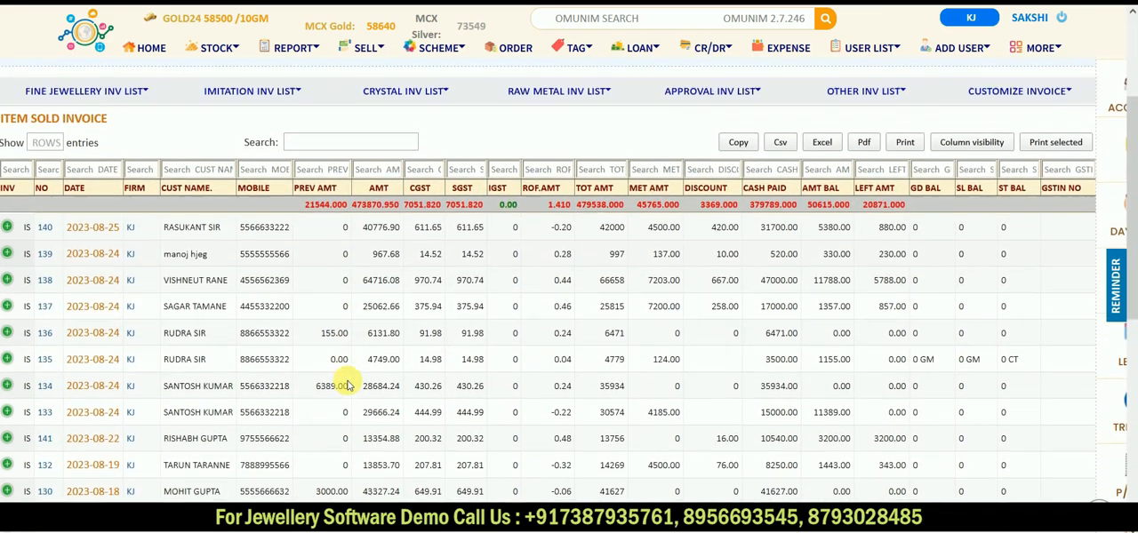
pyautogui.click(89, 435)
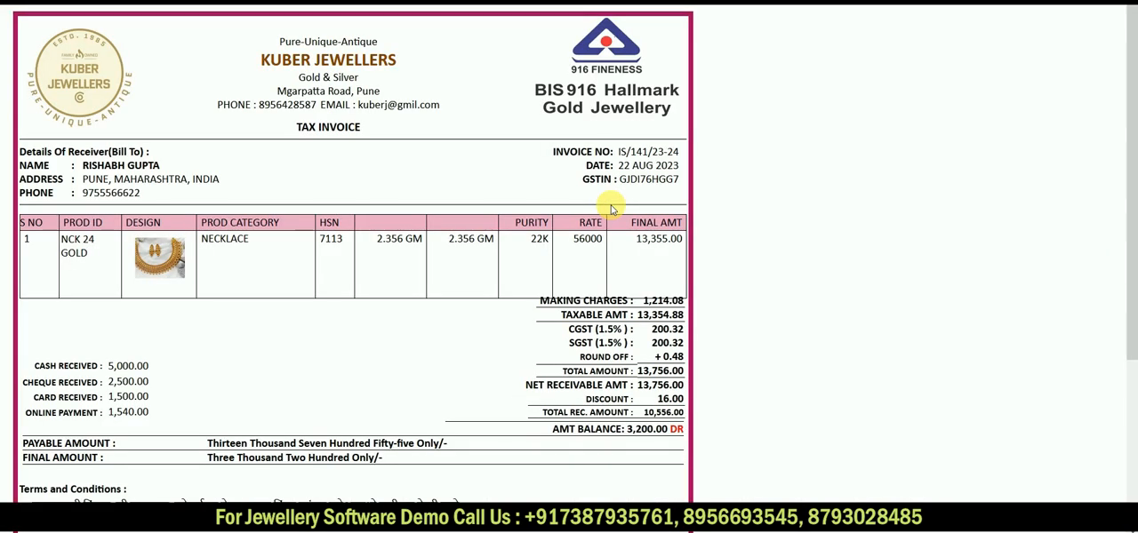
# Step: Examine the invoice's payment breakdown and outstanding amount balance, and close the invoice
pyautogui.scroll(-5, 612, 209)
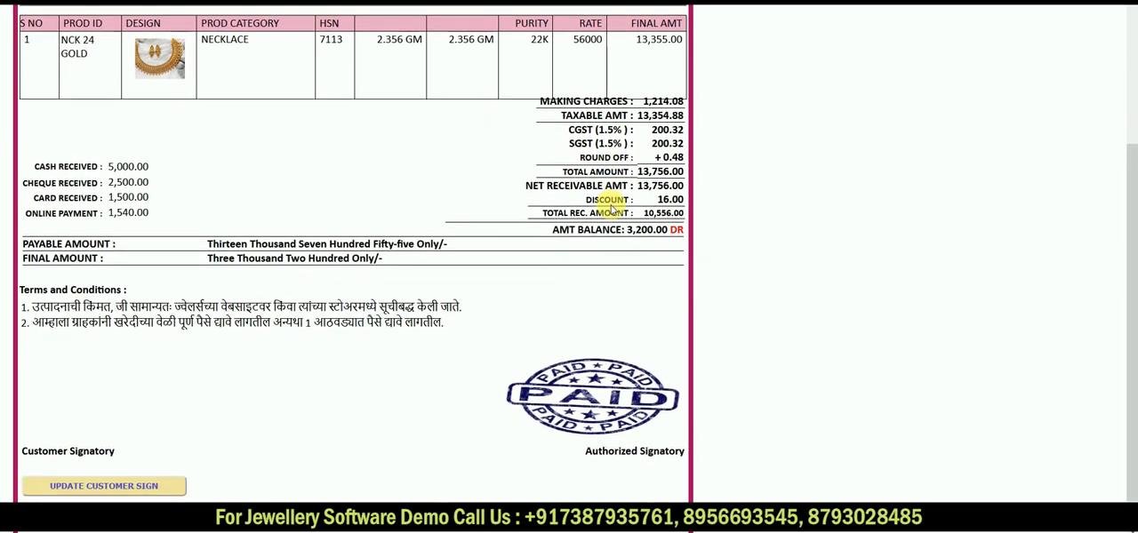
pyautogui.scroll(2, 613, 210)
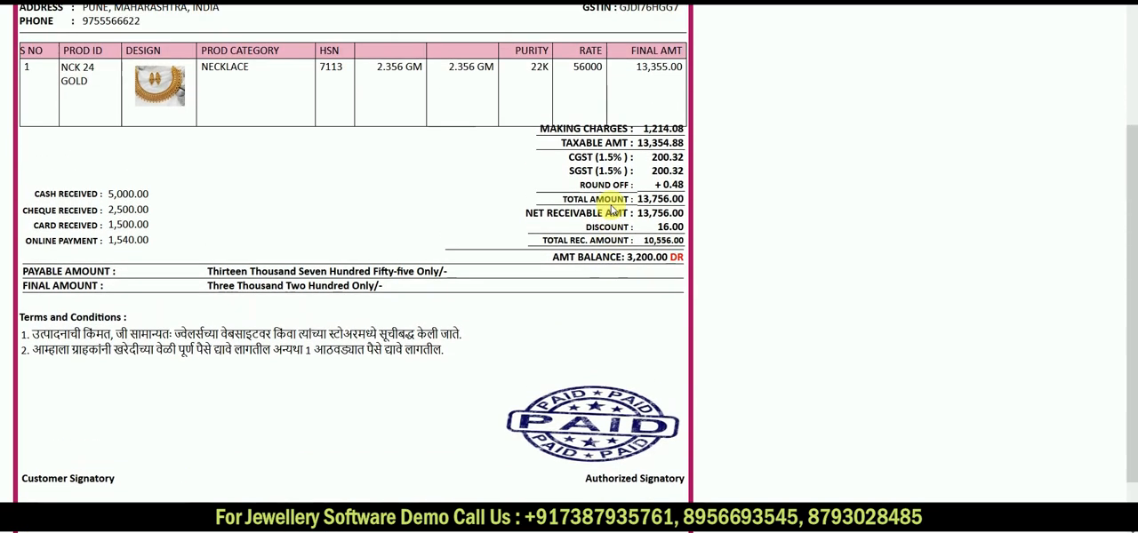
pyautogui.scroll(2, 436, 195)
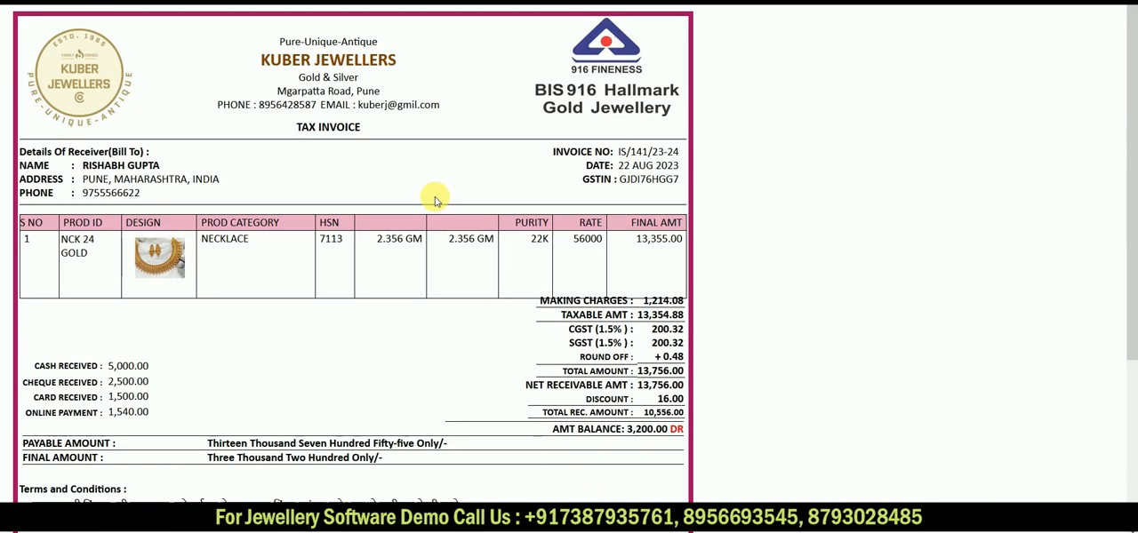
pyautogui.scroll(-3, 435, 199)
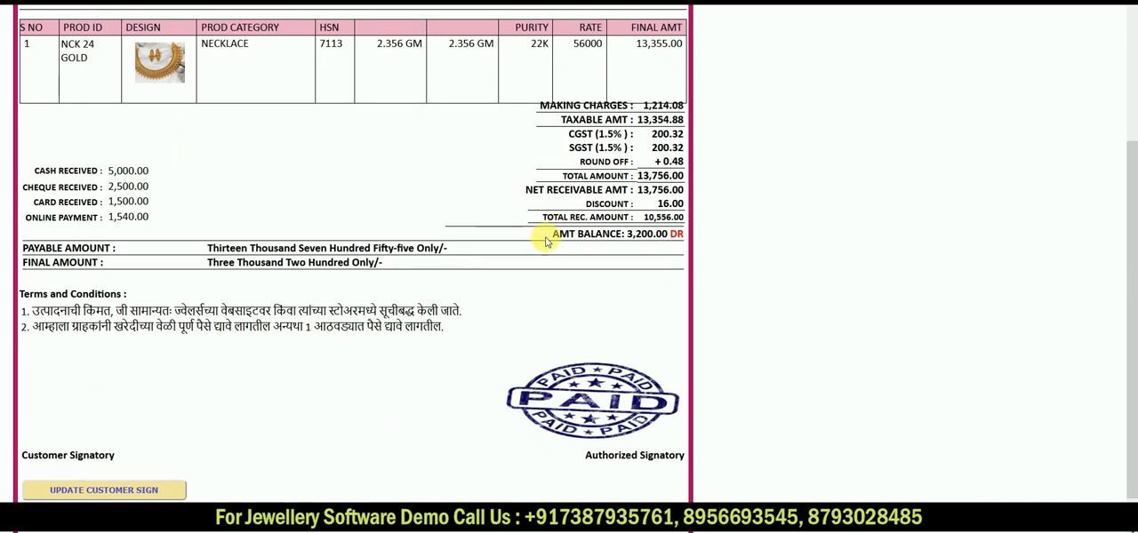
pyautogui.moveTo(548, 236); pyautogui.dragTo(682, 237)
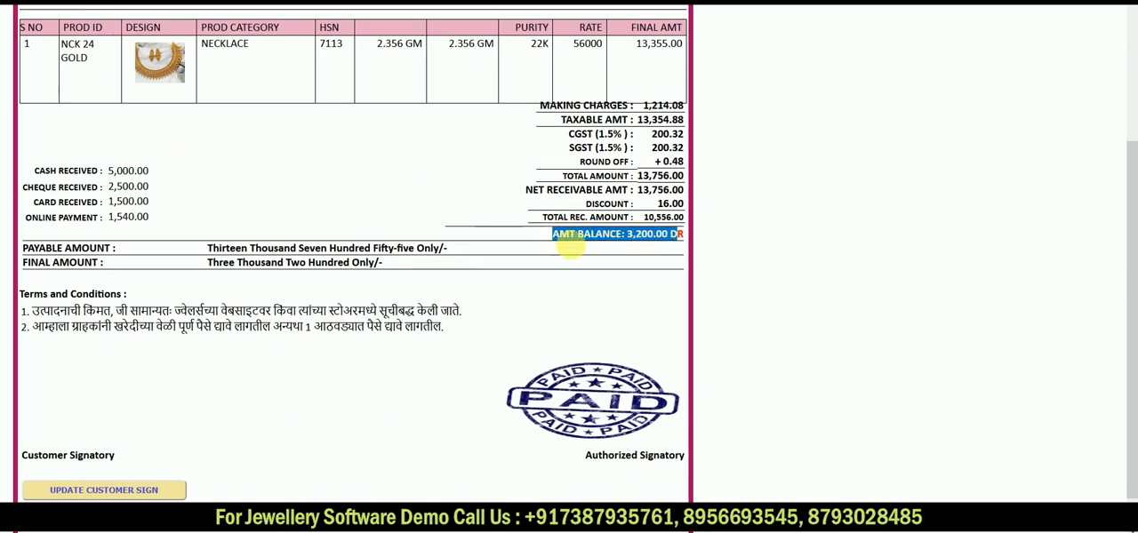
pyautogui.scroll(2, 667, 246)
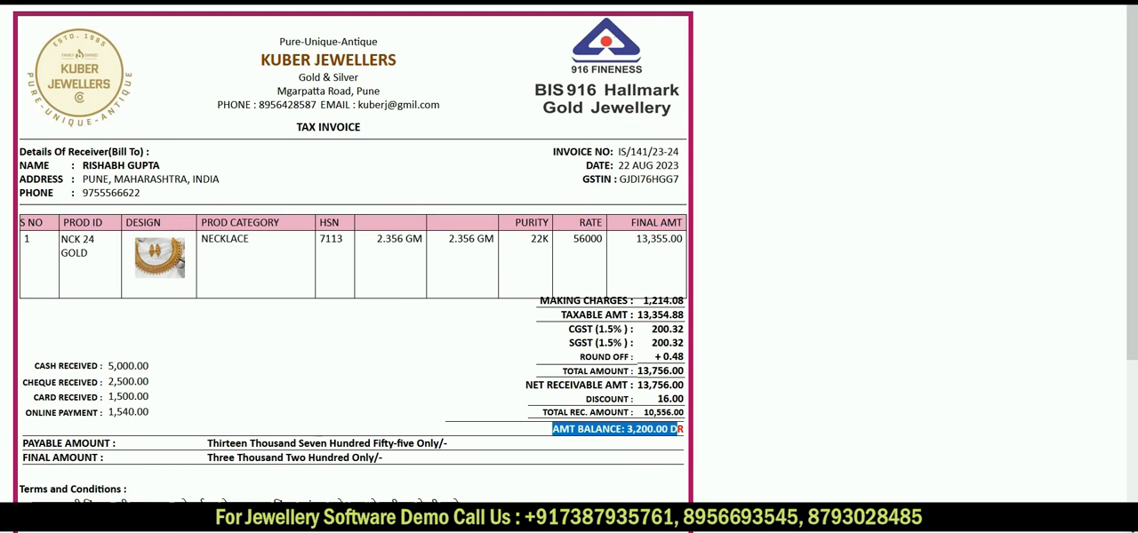
pyautogui.hotkey('ctrl', 'w')
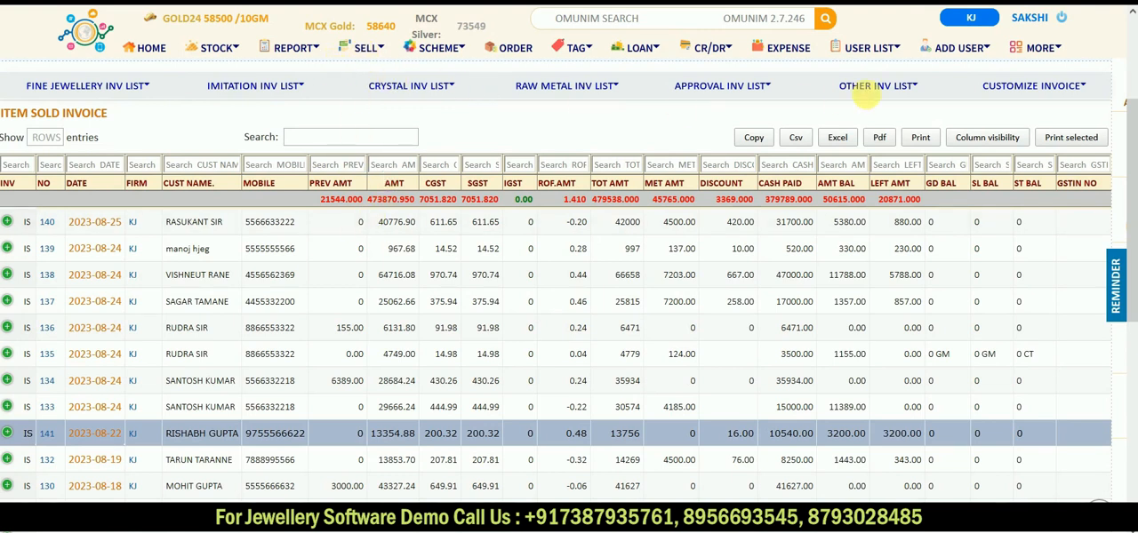
# Step: Open the same customer's profile from the user list to view their udhaar transaction details
pyautogui.click(881, 50)
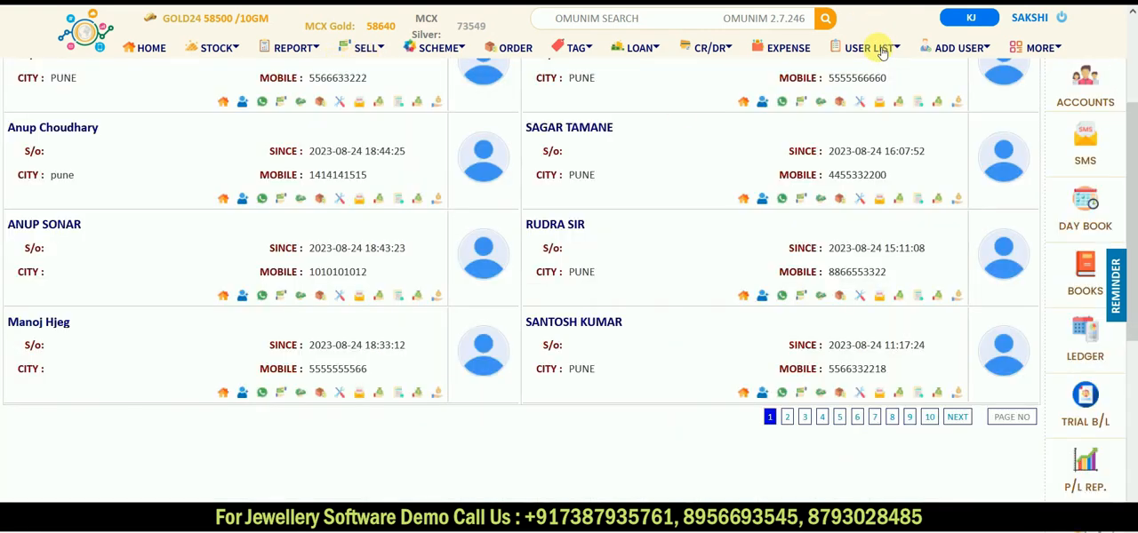
pyautogui.scroll(2, 548, 195)
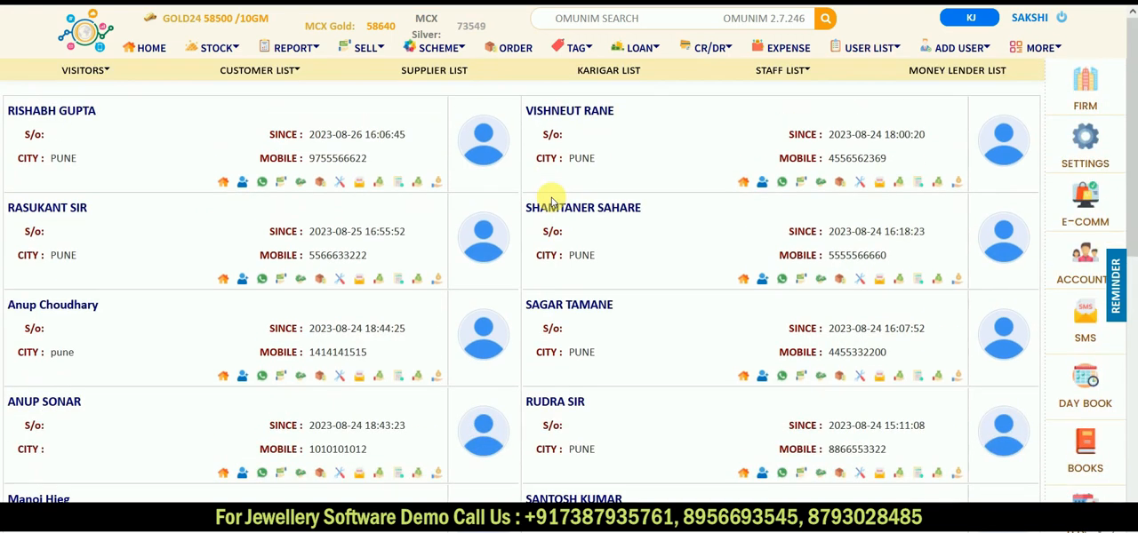
pyautogui.click(69, 112)
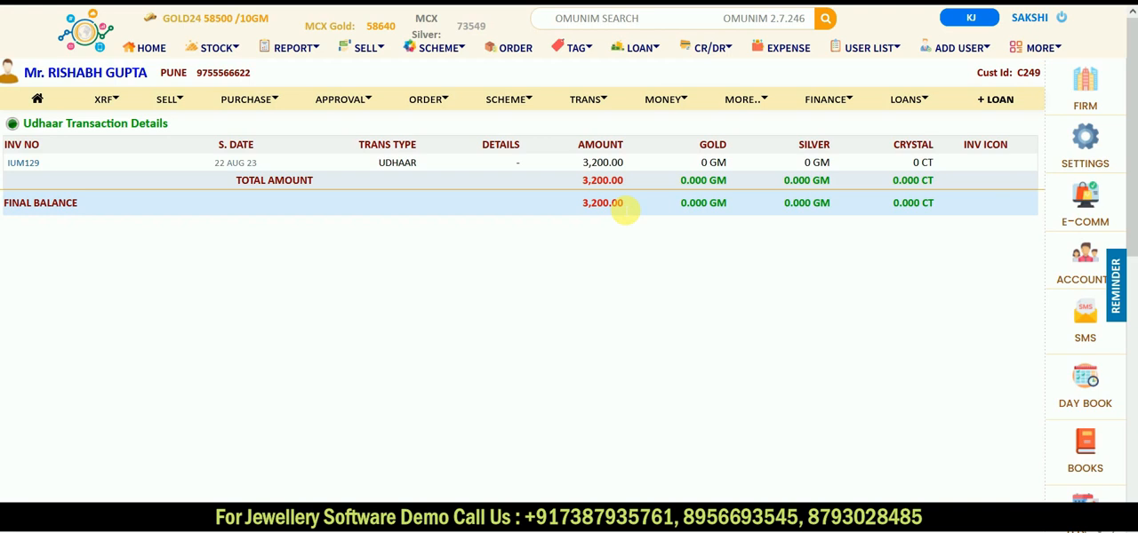
# Step: Open the udhaar panel and examine the active udhaar list of all customers
pyautogui.click(710, 54)
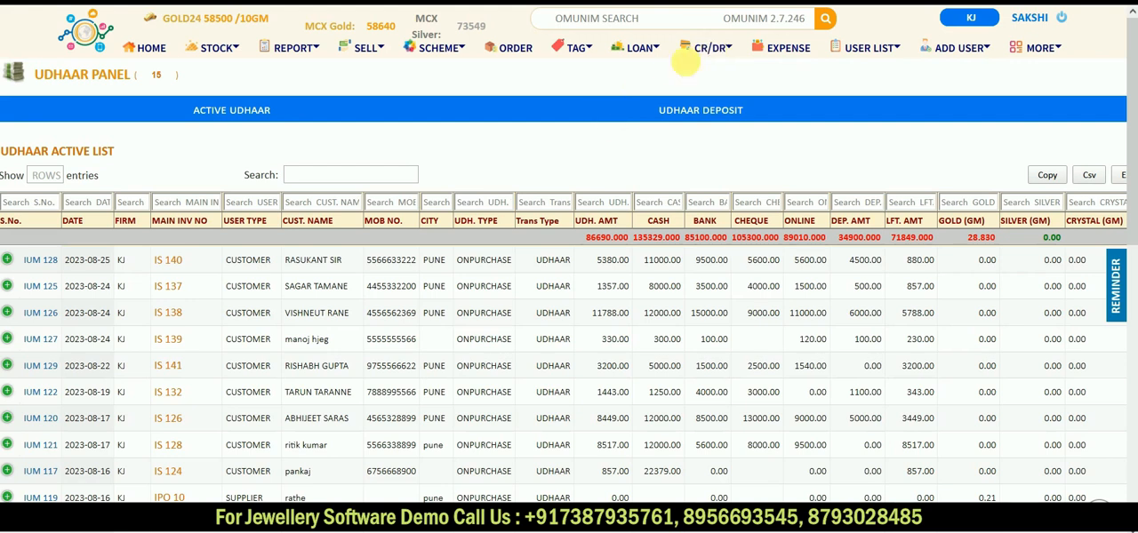
pyautogui.click(229, 115)
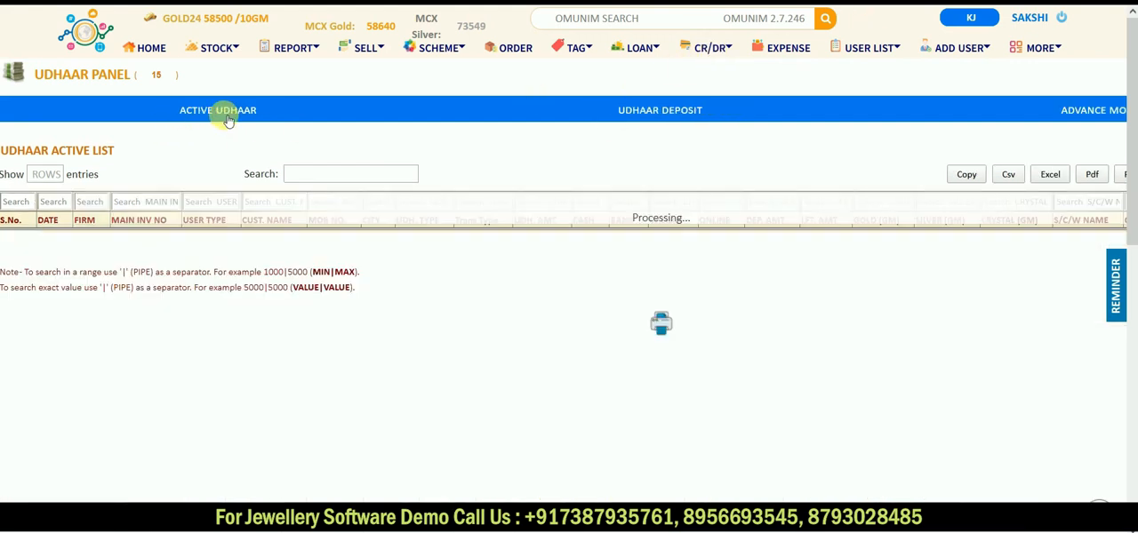
pyautogui.scroll(-1, 262, 298)
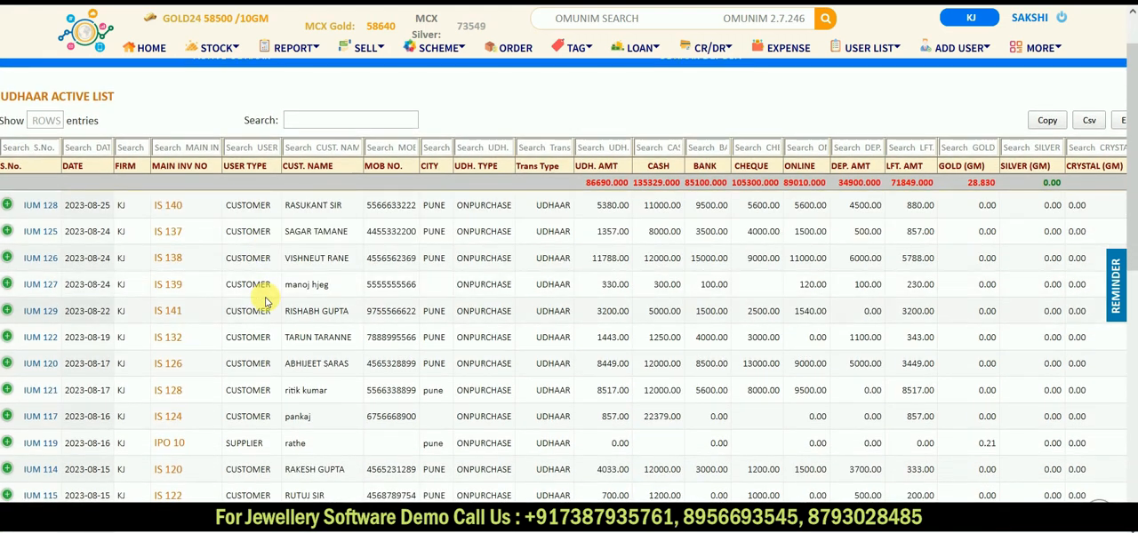
pyautogui.scroll(1, 264, 303)
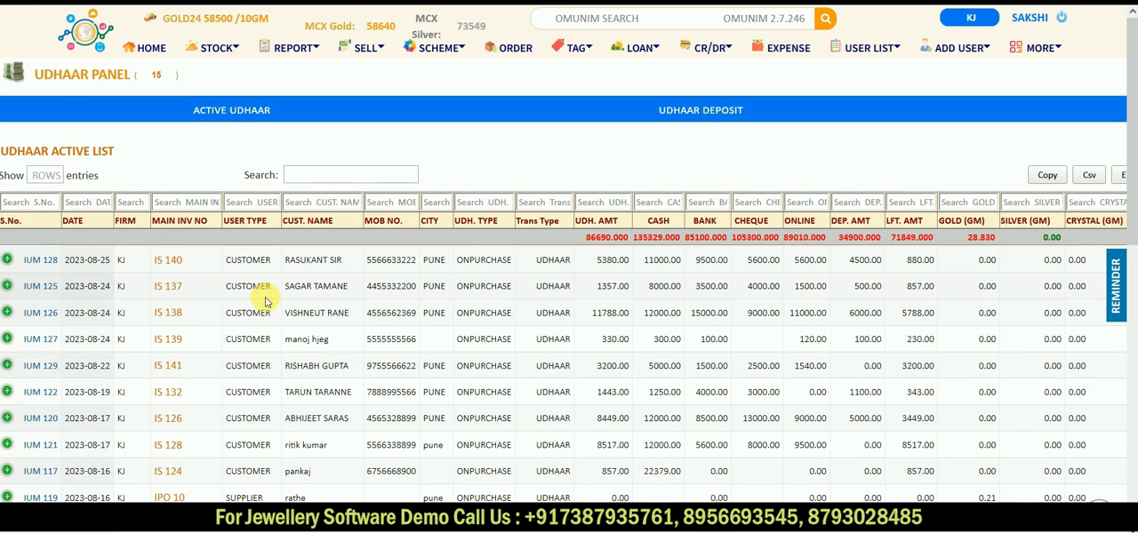
pyautogui.scroll(-1, 264, 300)
pyautogui.scroll(1, 261, 297)
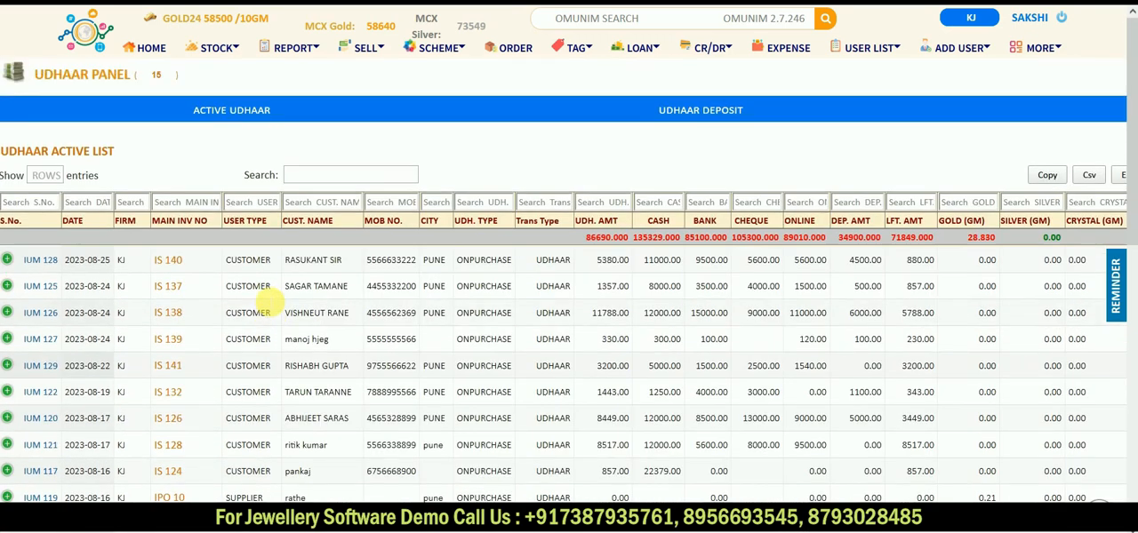
# Step: Review the list of all udhaar deposits and the active advance money list
pyautogui.click(693, 115)
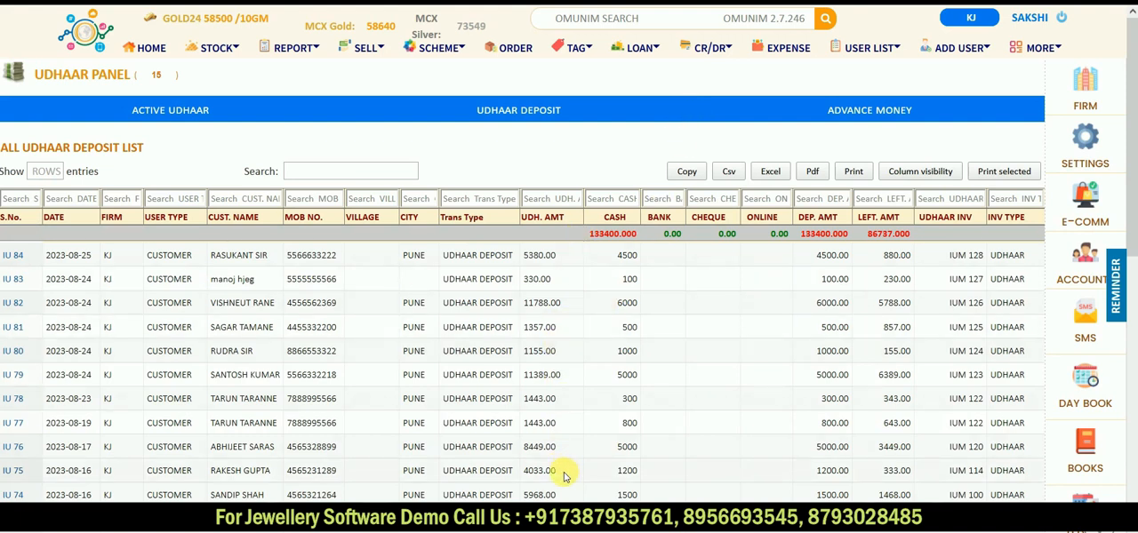
pyautogui.scroll(-1, 563, 476)
pyautogui.scroll(1, 563, 475)
pyautogui.click(887, 119)
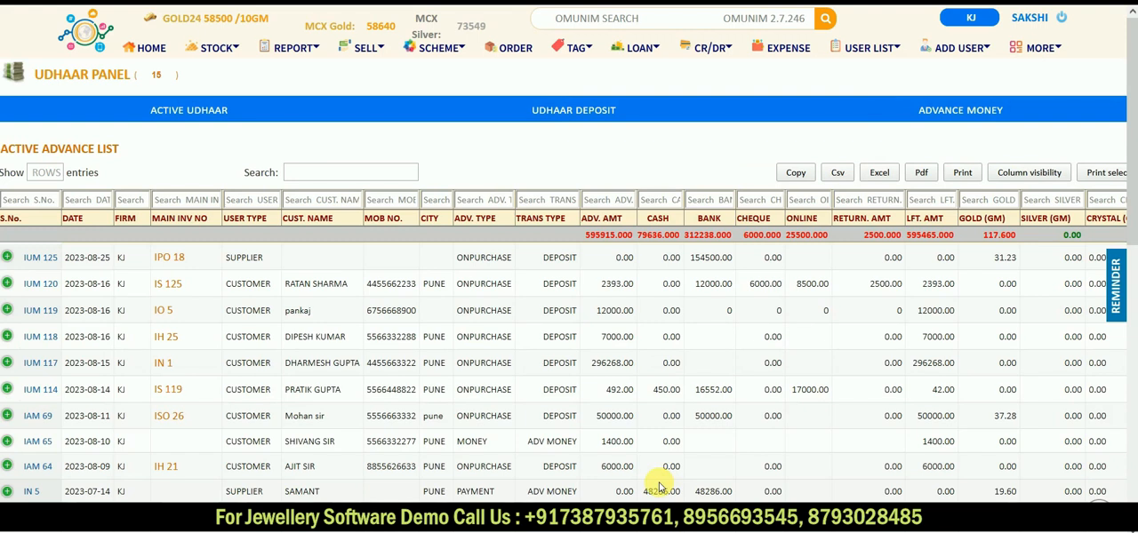
# Step: Filter the active udhaar list by the customer's name and examine the entry's payment amounts and amount left
pyautogui.click(216, 118)
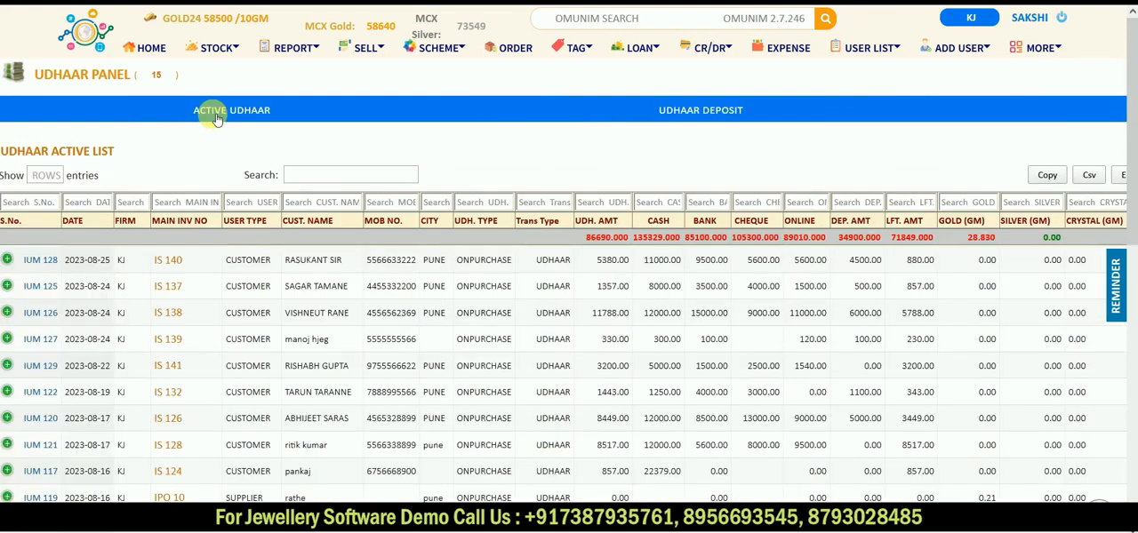
pyautogui.click(51, 203)
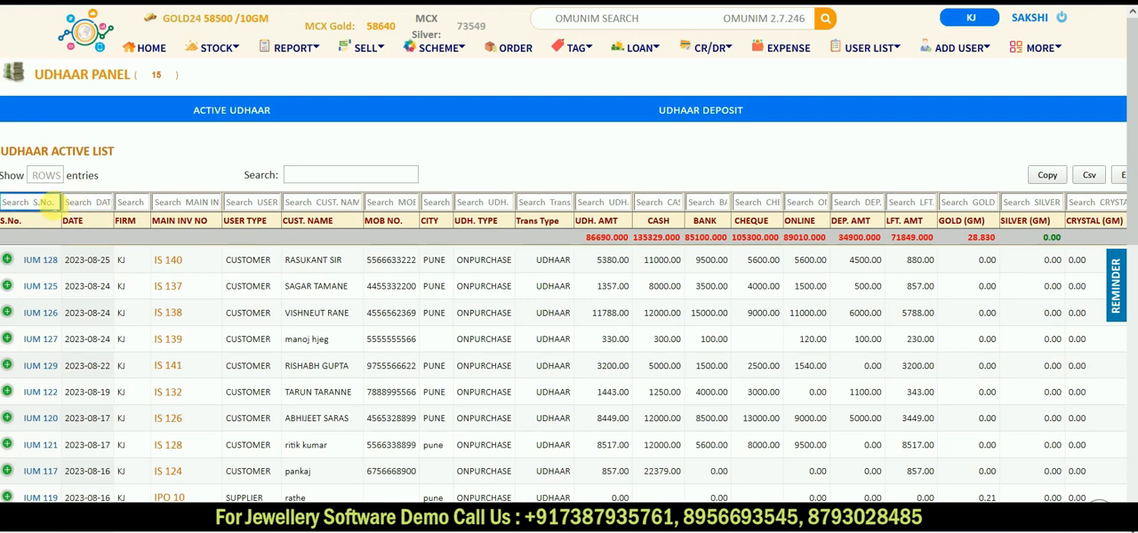
pyautogui.click(165, 203)
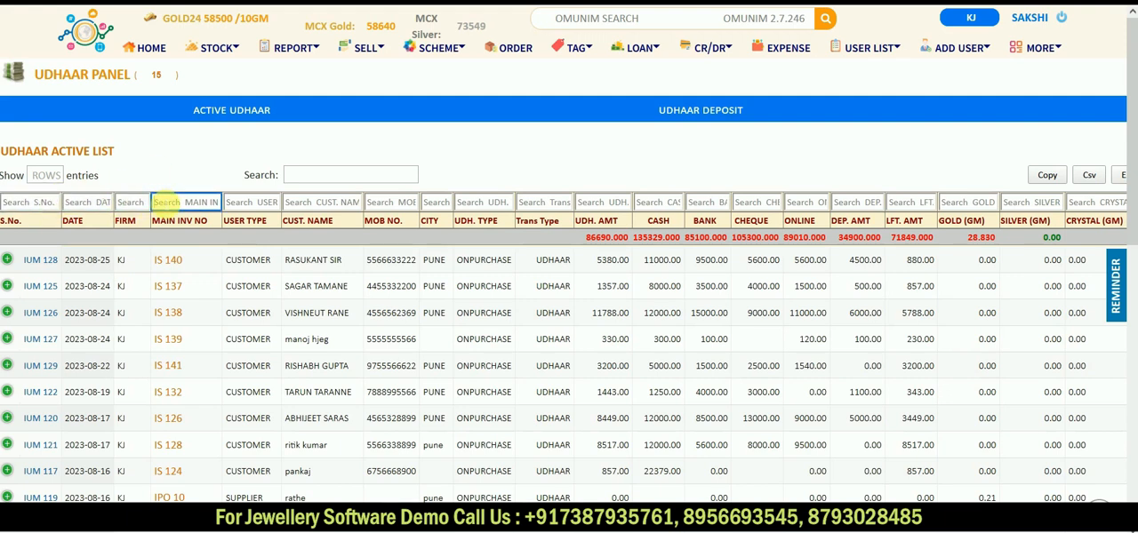
pyautogui.click(322, 203)
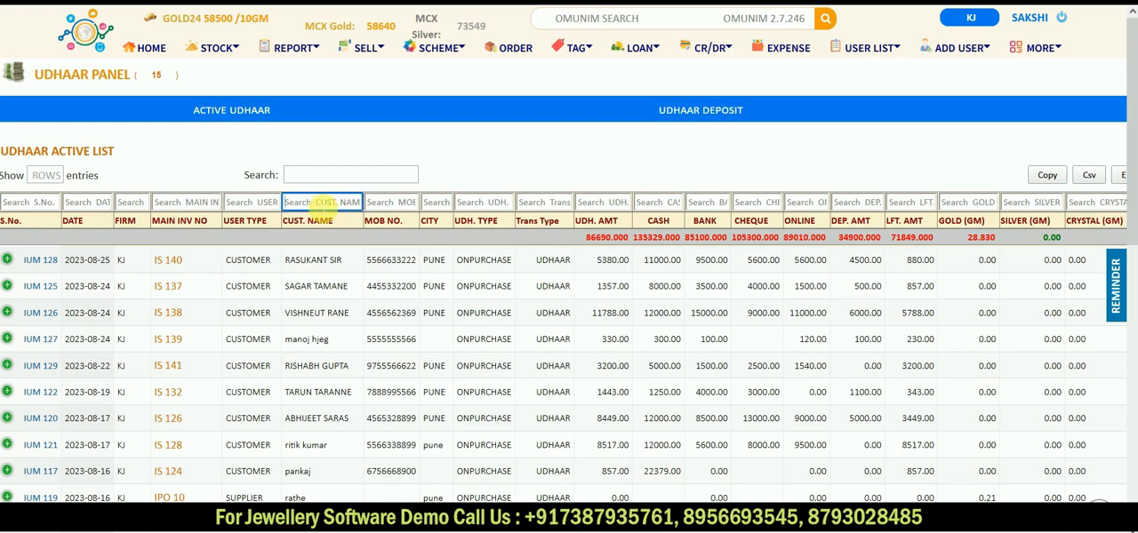
pyautogui.write('RIS')
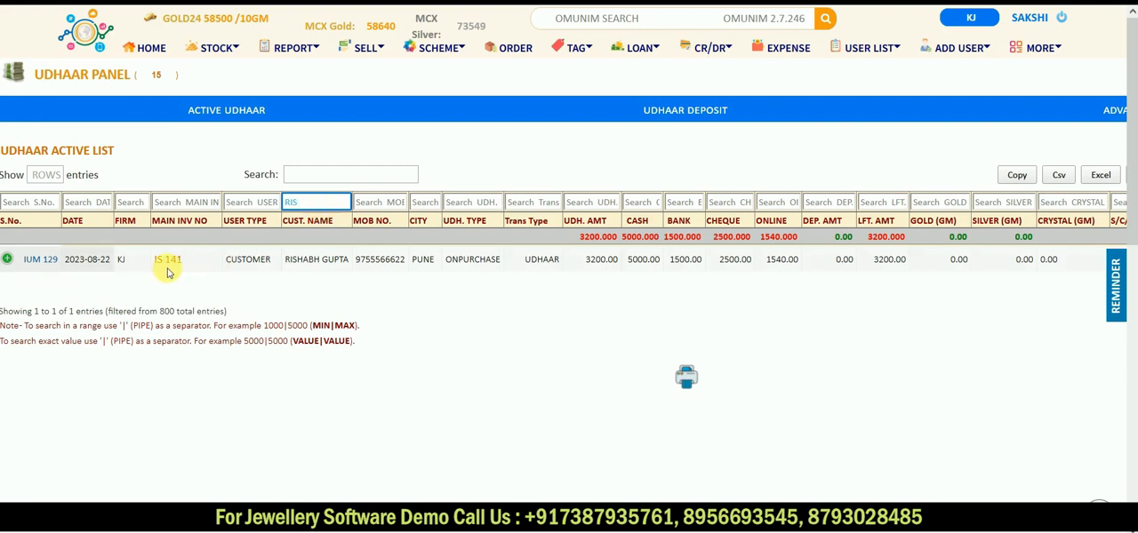
pyautogui.moveTo(145, 256); pyautogui.dragTo(820, 279)
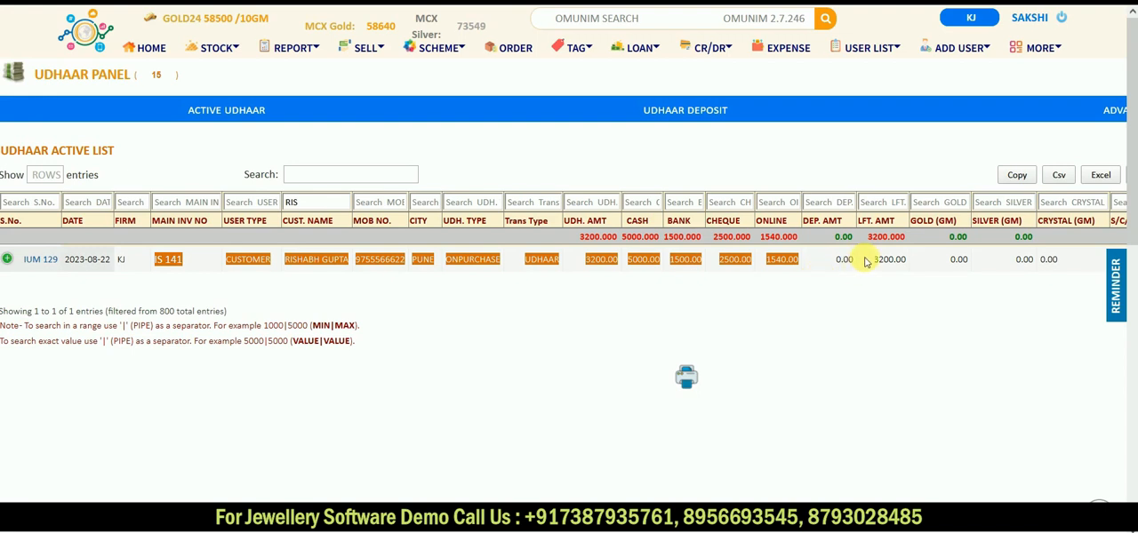
pyautogui.moveTo(867, 259); pyautogui.dragTo(908, 266)
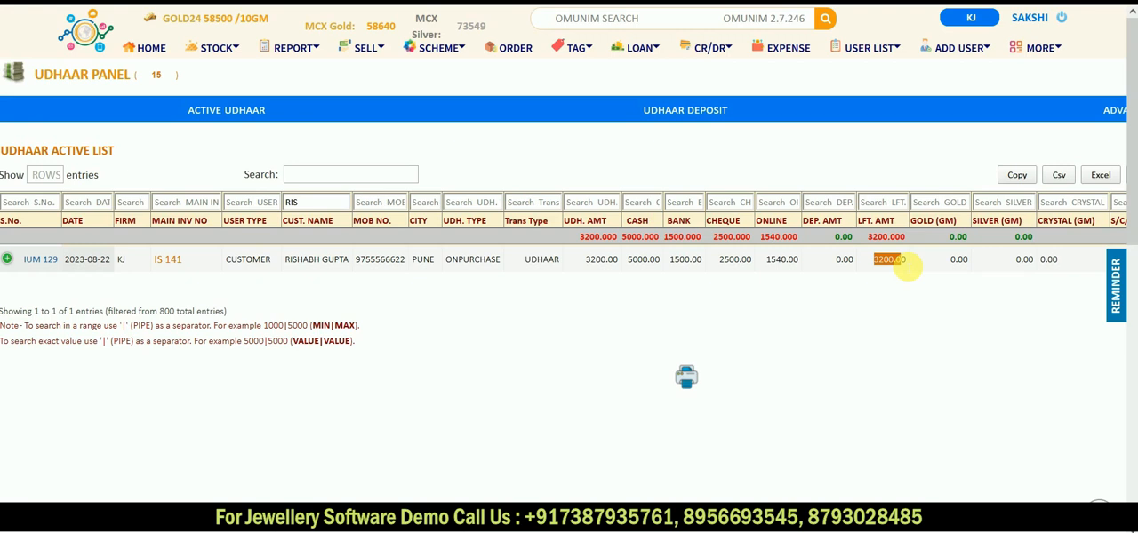
# Step: Reload the udhaar panel, filter the active list by the customer's name again, and open the matching entry's udhaar details
pyautogui.click(719, 53)
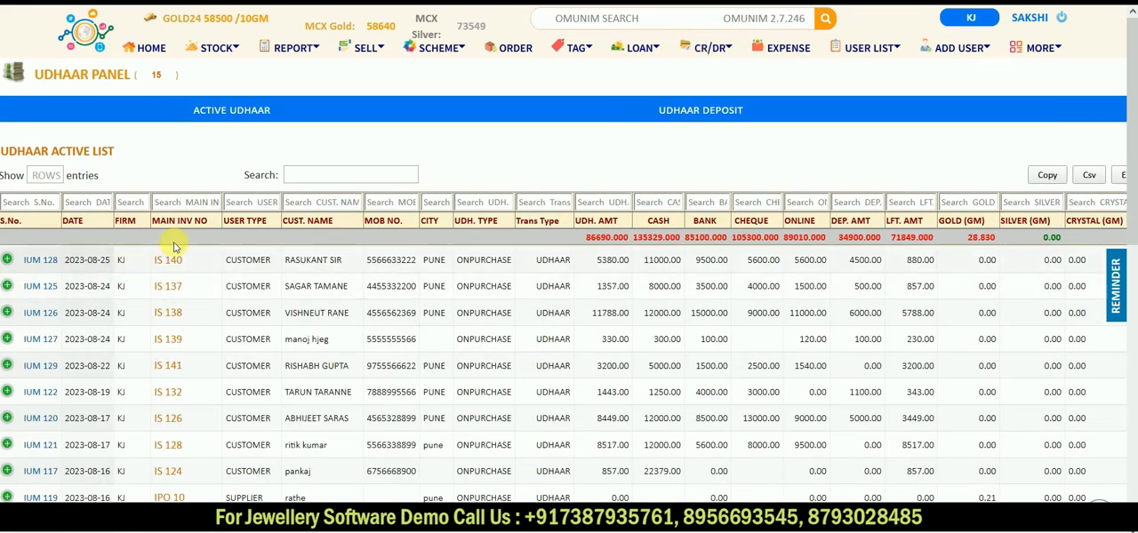
pyautogui.click(318, 203)
pyautogui.write('RI')
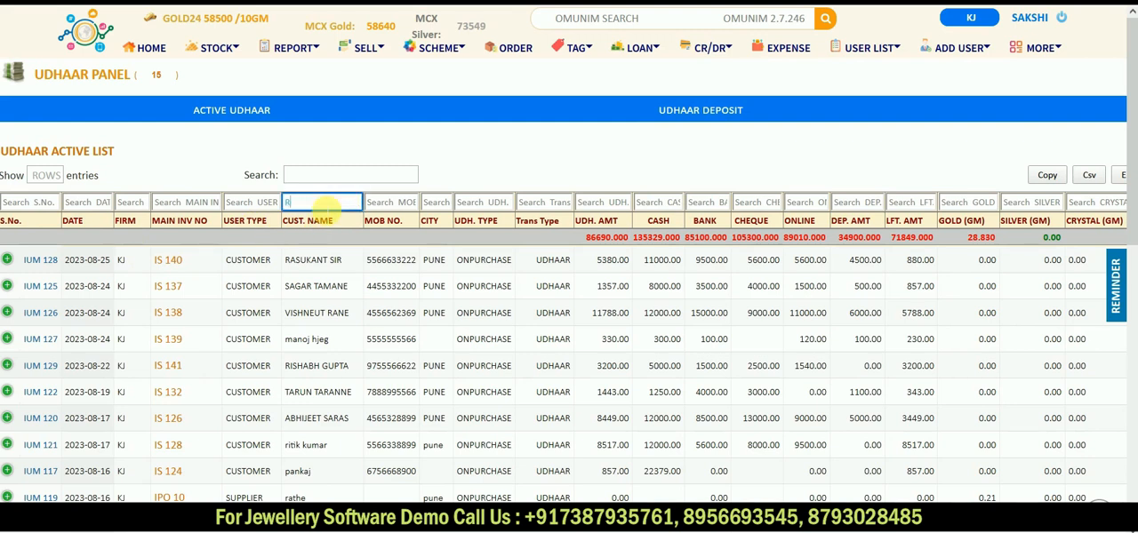
pyautogui.write('S')
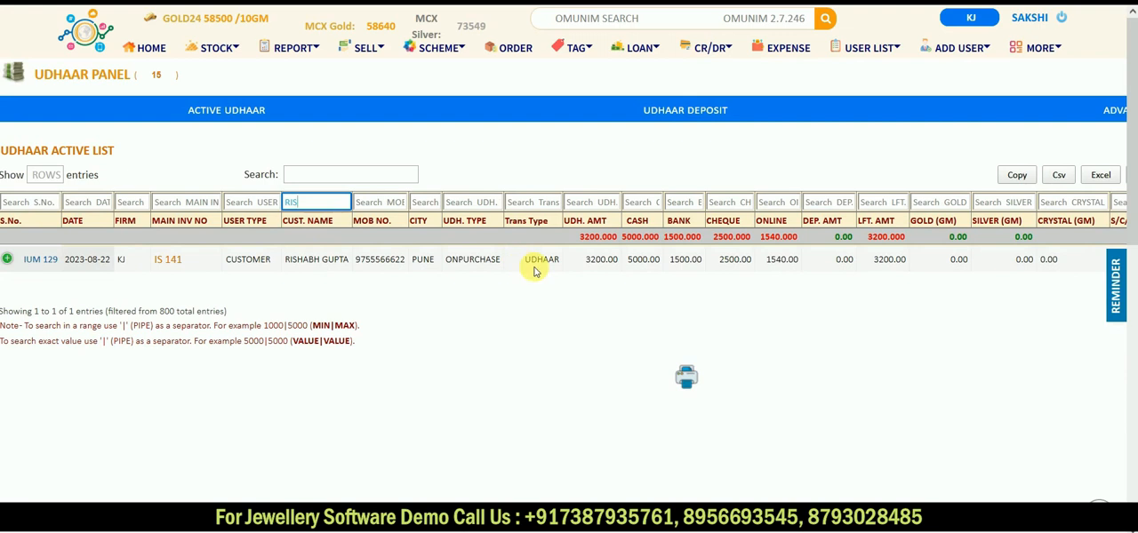
pyautogui.click(41, 261)
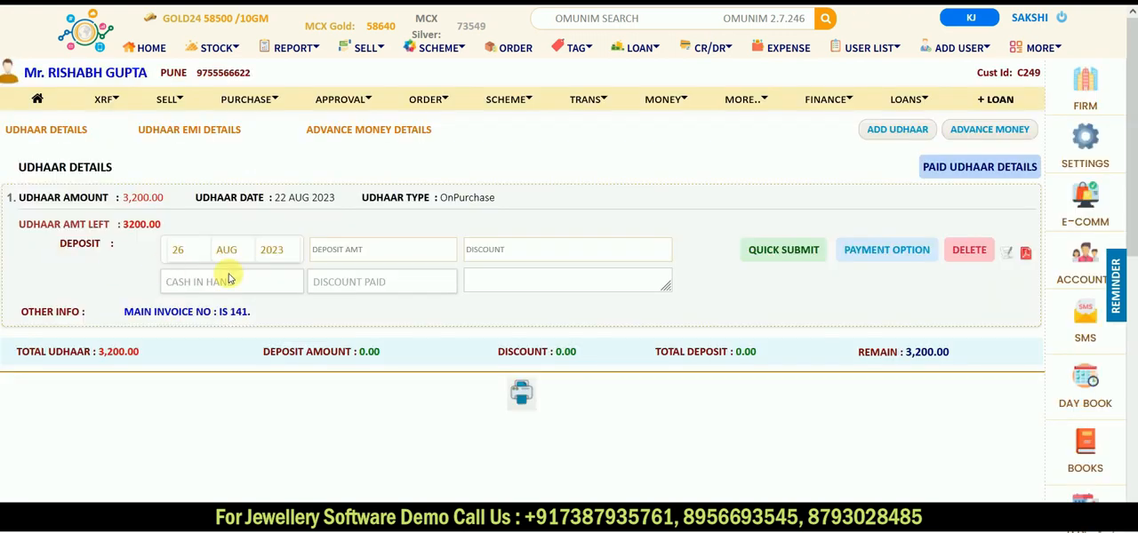
# Step: Enter a 2000 deposit against the udhaar through the payment options, with CGST and SGST excluded
pyautogui.click(401, 253)
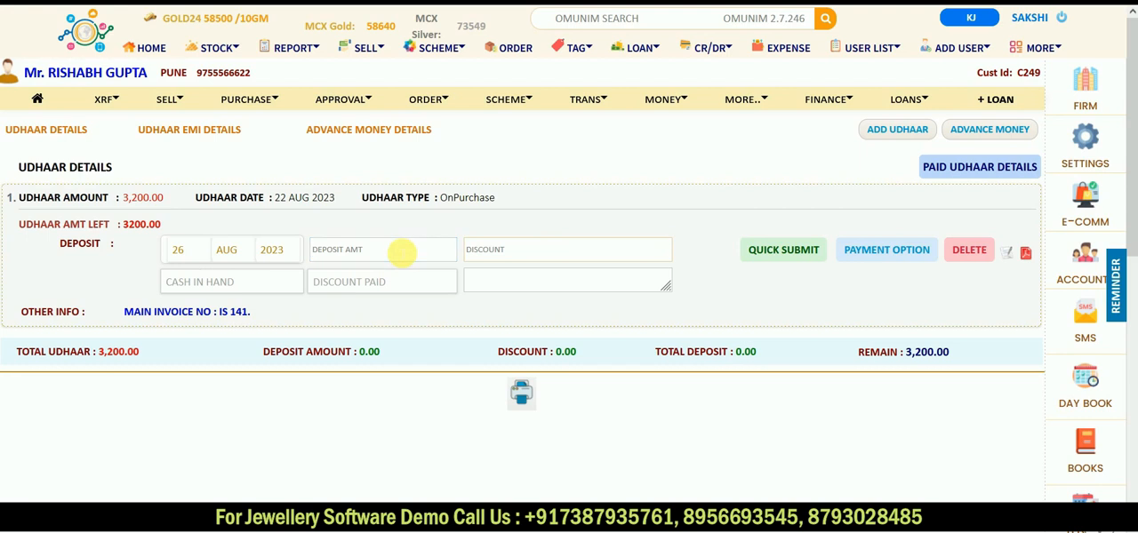
pyautogui.write('2000')
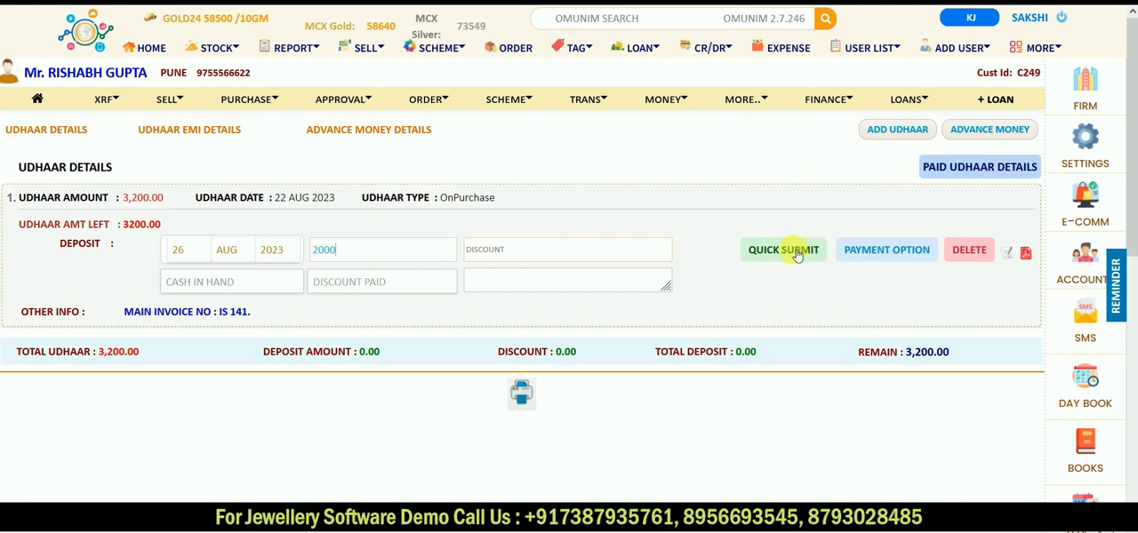
pyautogui.click(894, 250)
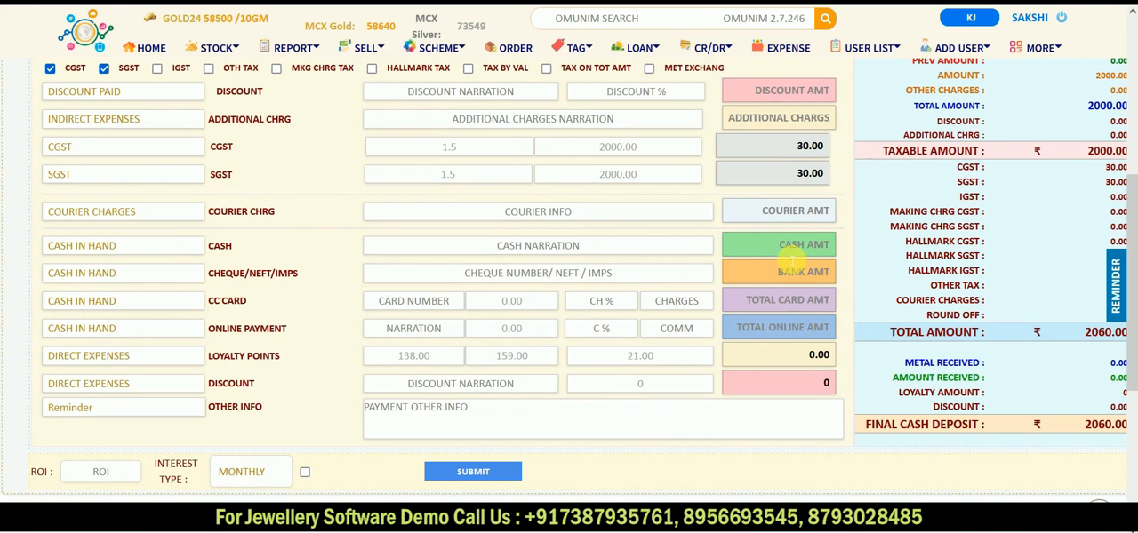
pyautogui.click(104, 67)
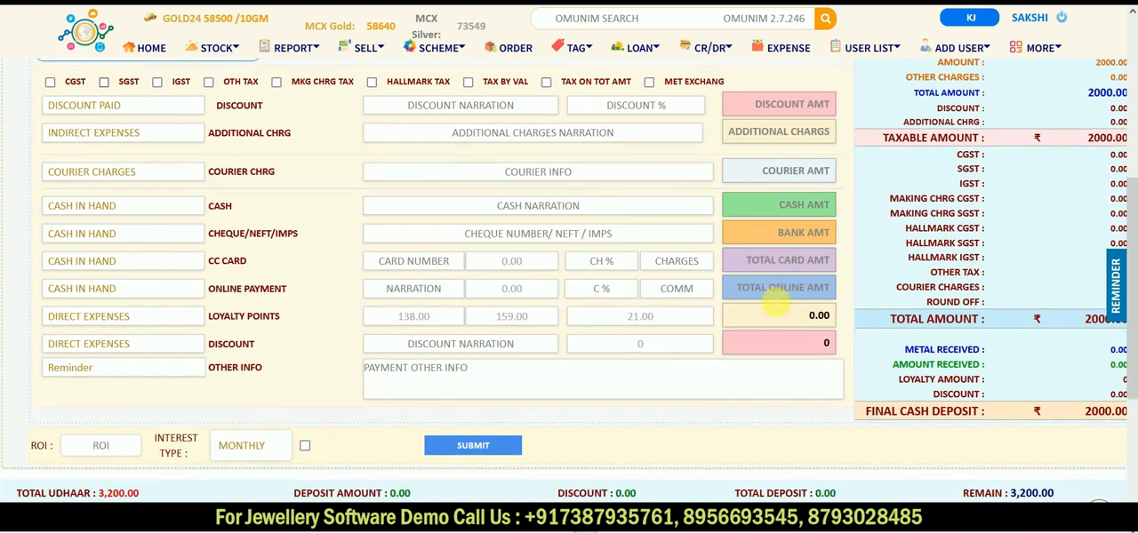
pyautogui.click(545, 391)
pyautogui.scroll(3, 545, 391)
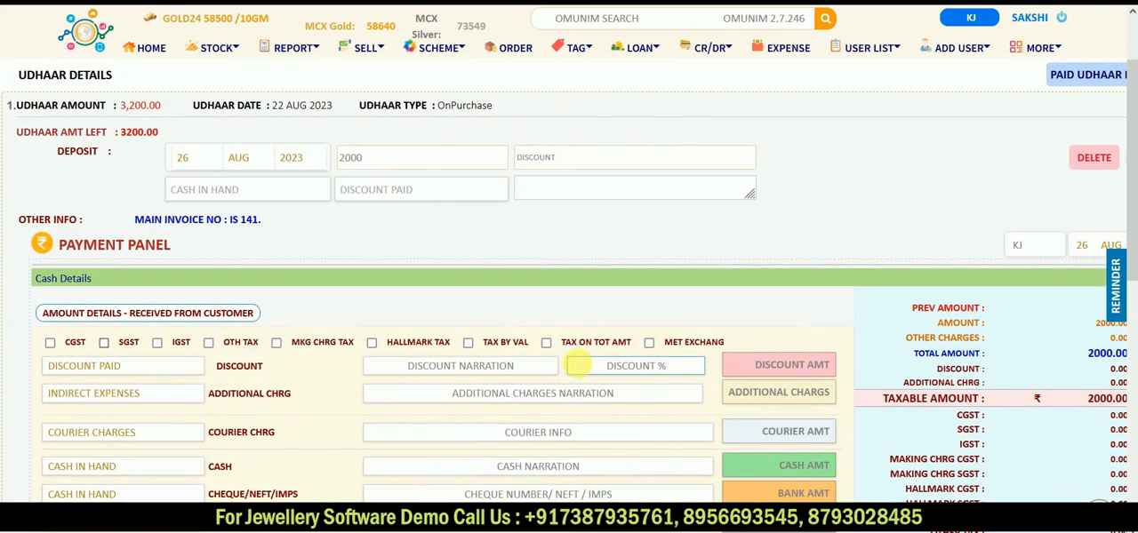
pyautogui.scroll(-4, 742, 402)
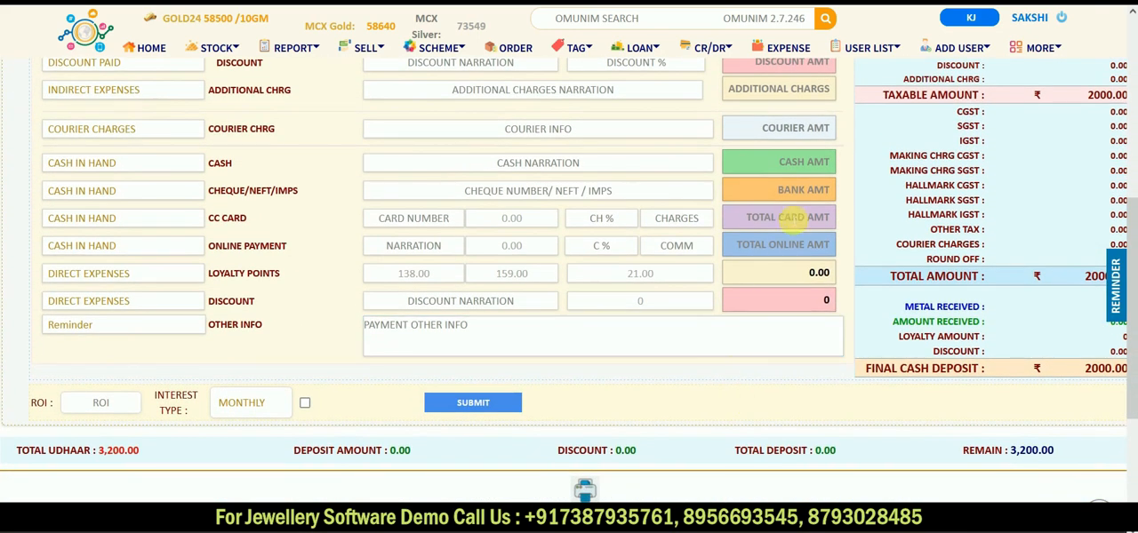
# Step: Record 2000 as the cash amount received and submit the udhaar deposit
pyautogui.click(785, 171)
pyautogui.write('2000')
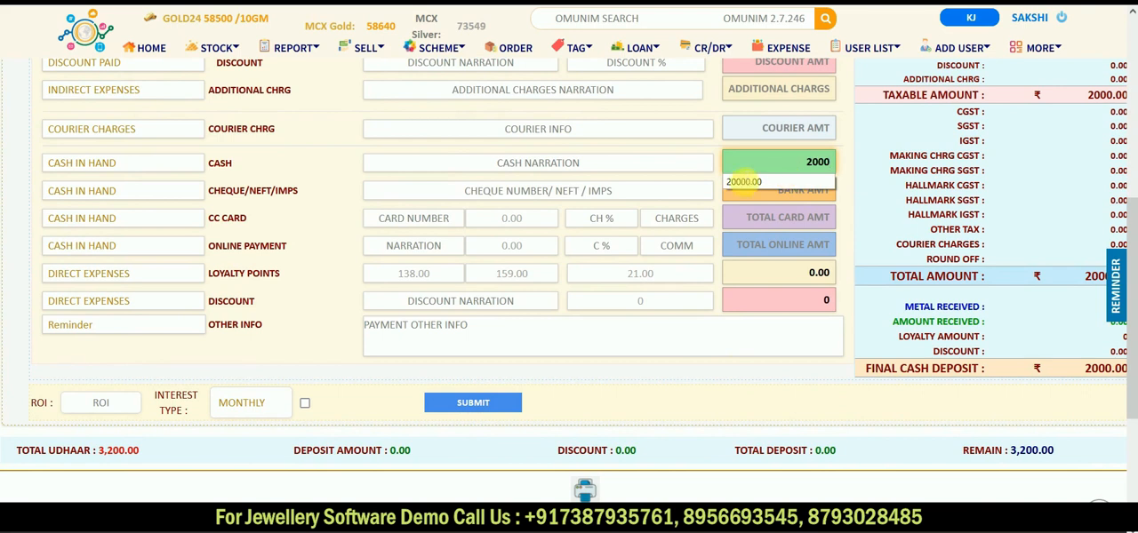
pyautogui.click(472, 401)
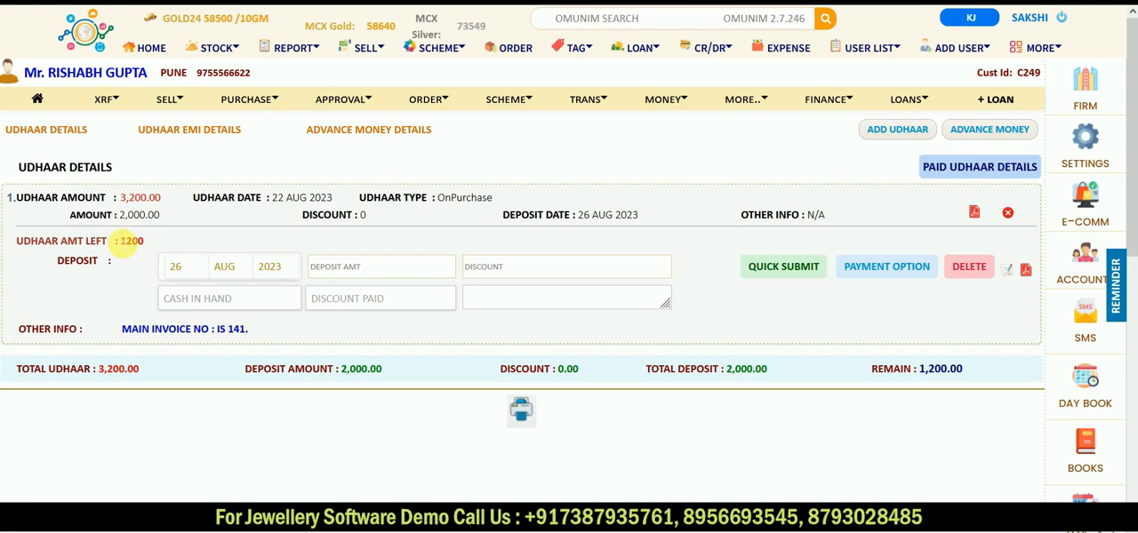
# Step: Check the udhaar amount left and view the printable udhaar receipt, closing it when done
pyautogui.doubleClick(130, 241)
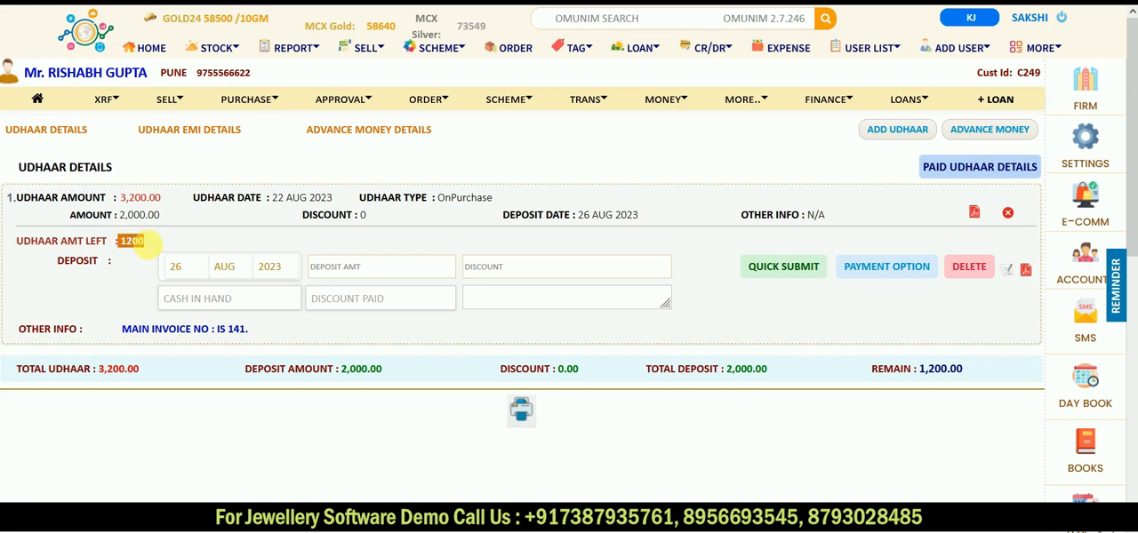
pyautogui.click(1029, 272)
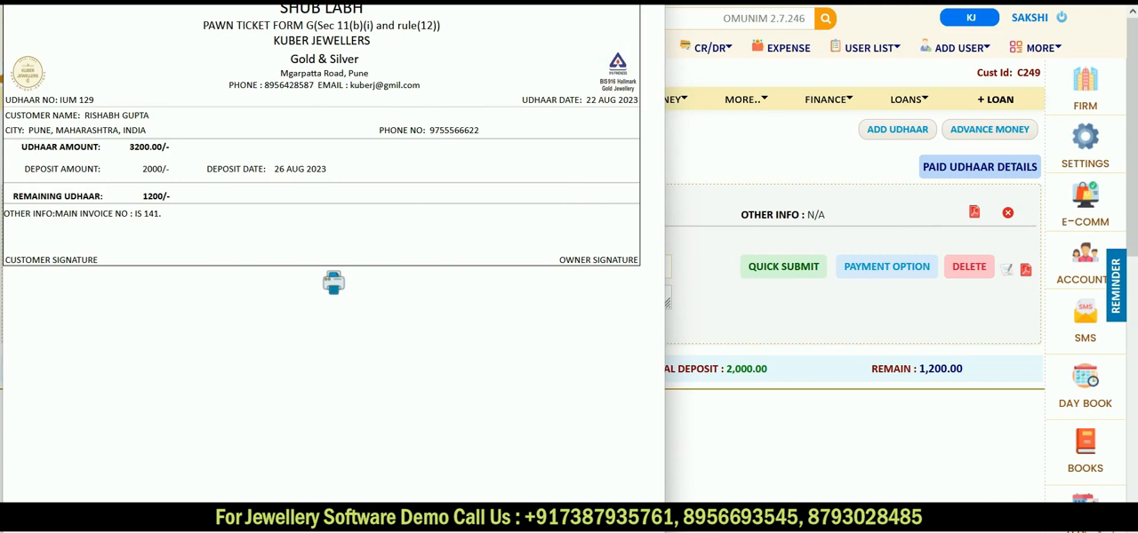
pyautogui.hotkey('alt', 'F4')
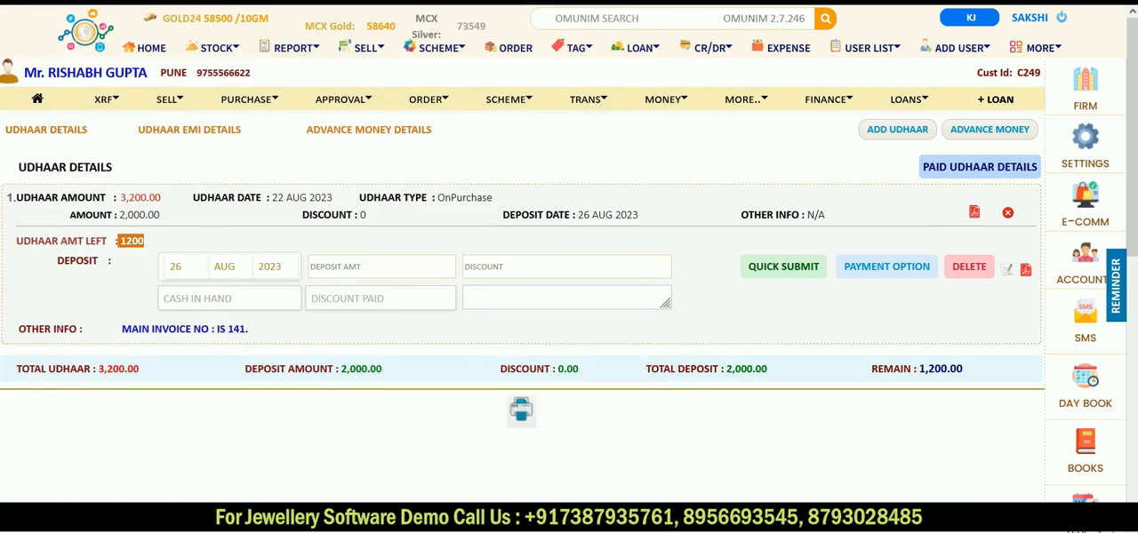
# Step: Reopen the active udhaar list, filter it by the customer's name and check the entry's amount left
pyautogui.click(709, 50)
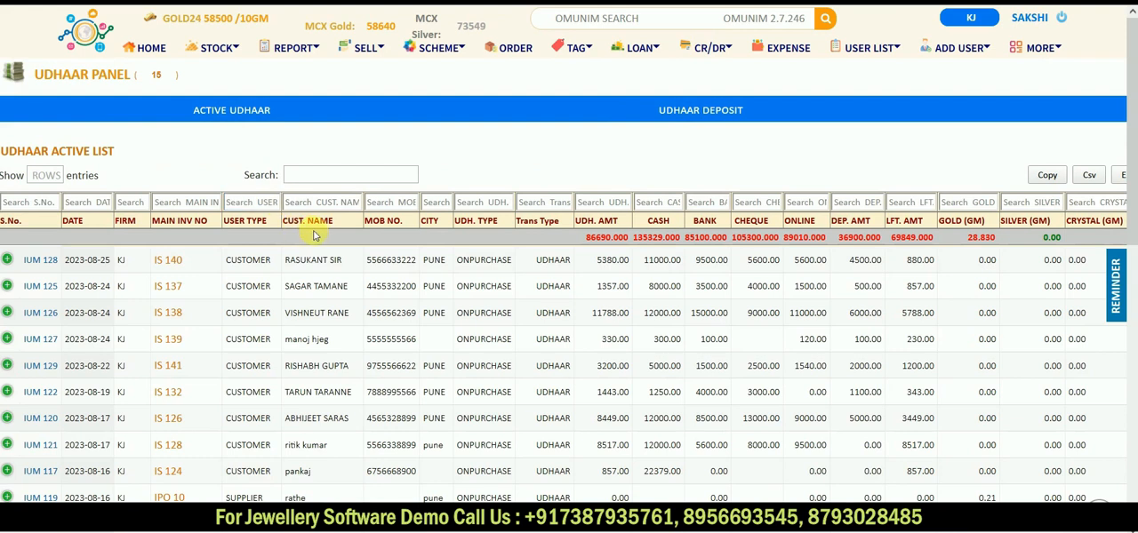
pyautogui.click(326, 203)
pyautogui.write('ri')
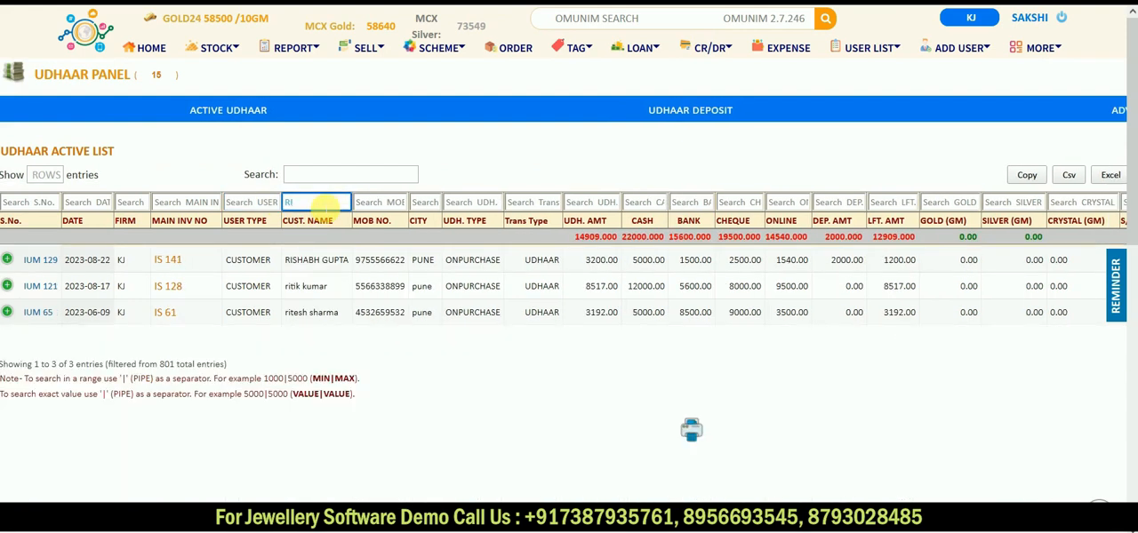
pyautogui.write('S')
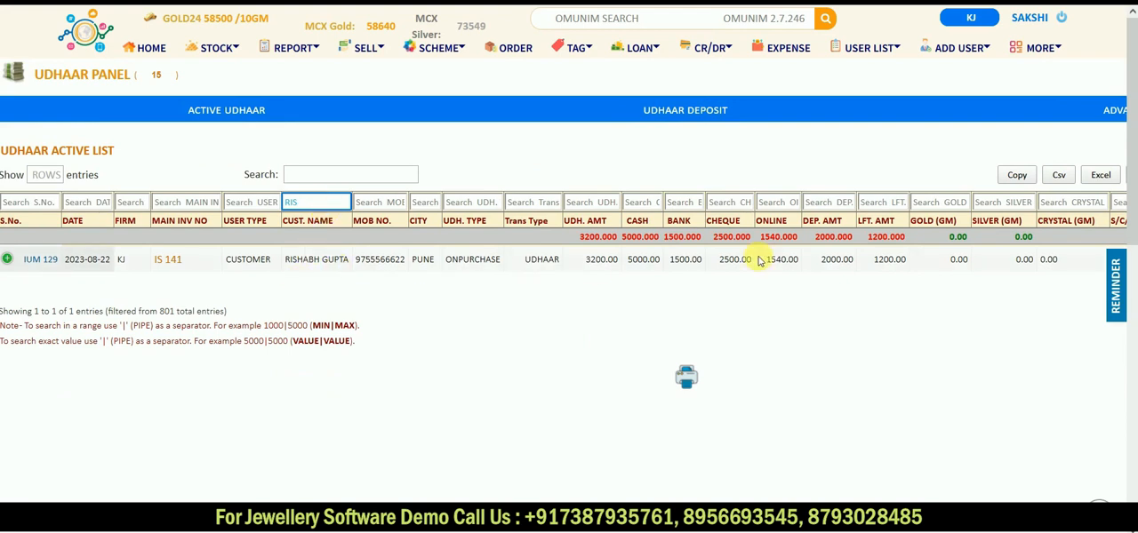
pyautogui.moveTo(870, 261); pyautogui.dragTo(906, 265)
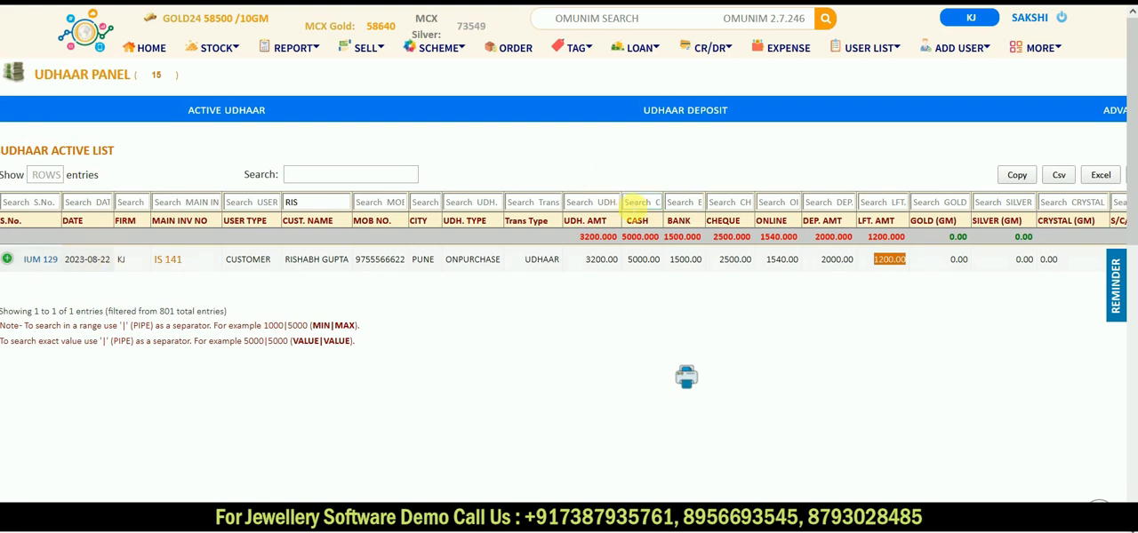
# Step: Open the customer's profile from the home customer list and start a new sale entry
pyautogui.click(145, 48)
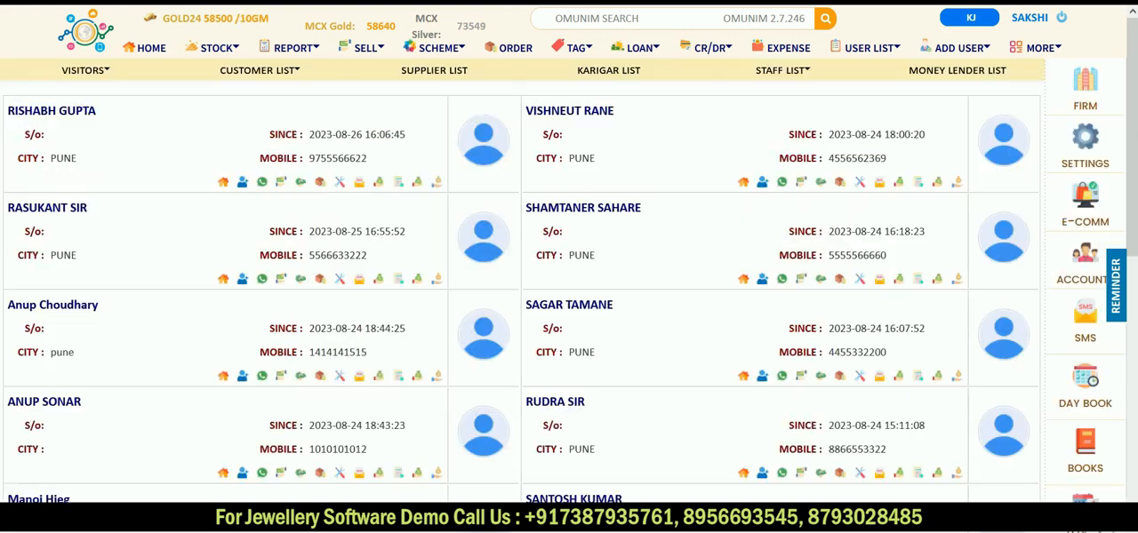
pyautogui.click(53, 114)
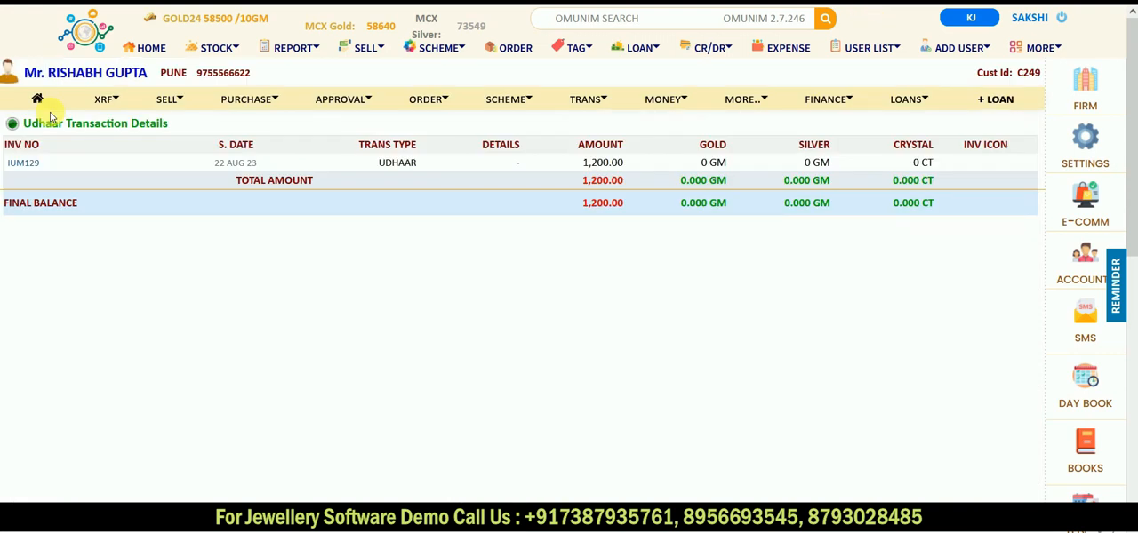
pyautogui.click(171, 102)
pyautogui.click(369, 141)
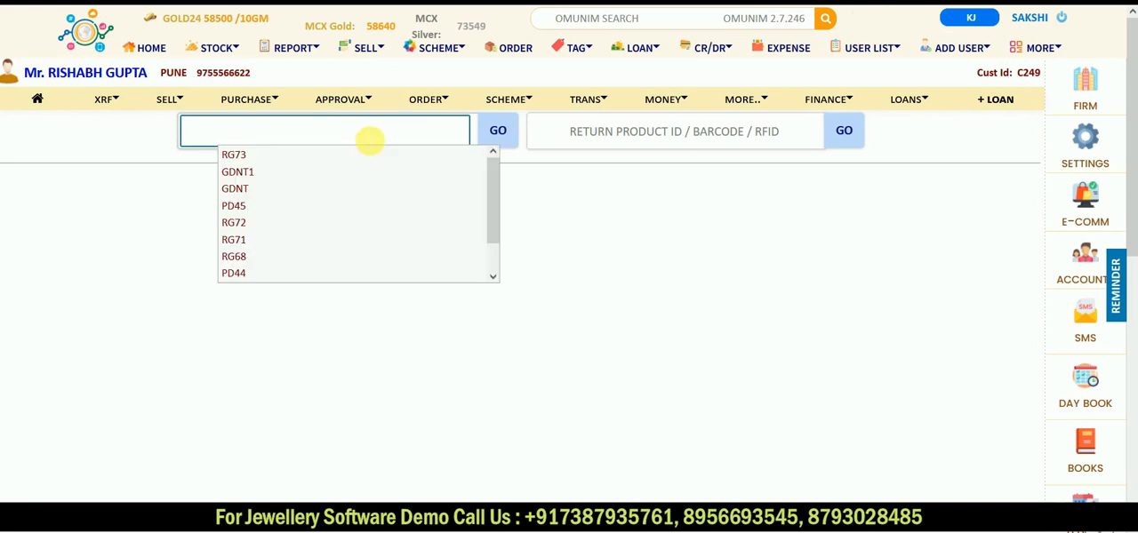
# Step: Add gold ring RG71 to the customer's sale invoice and submit the item
pyautogui.click(275, 154)
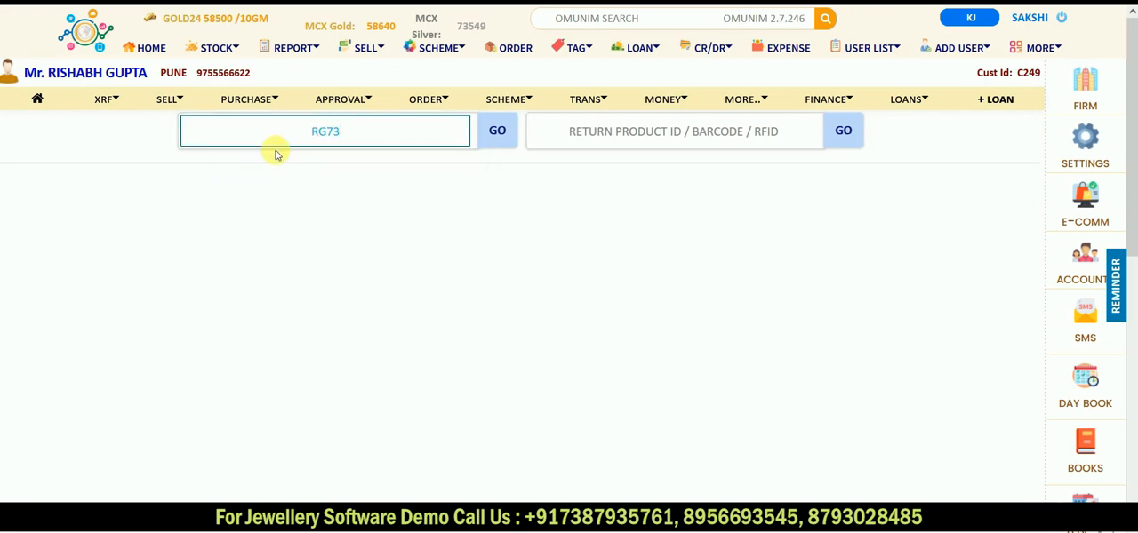
pyautogui.press('BackSpace')
pyautogui.press('BackSpace')
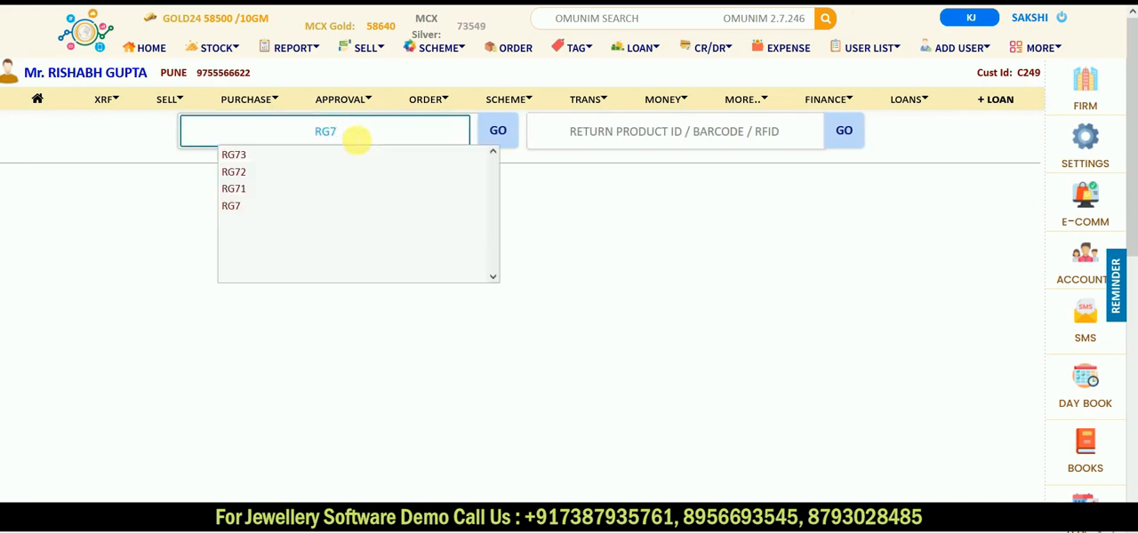
pyautogui.click(229, 190)
pyautogui.press('Return')
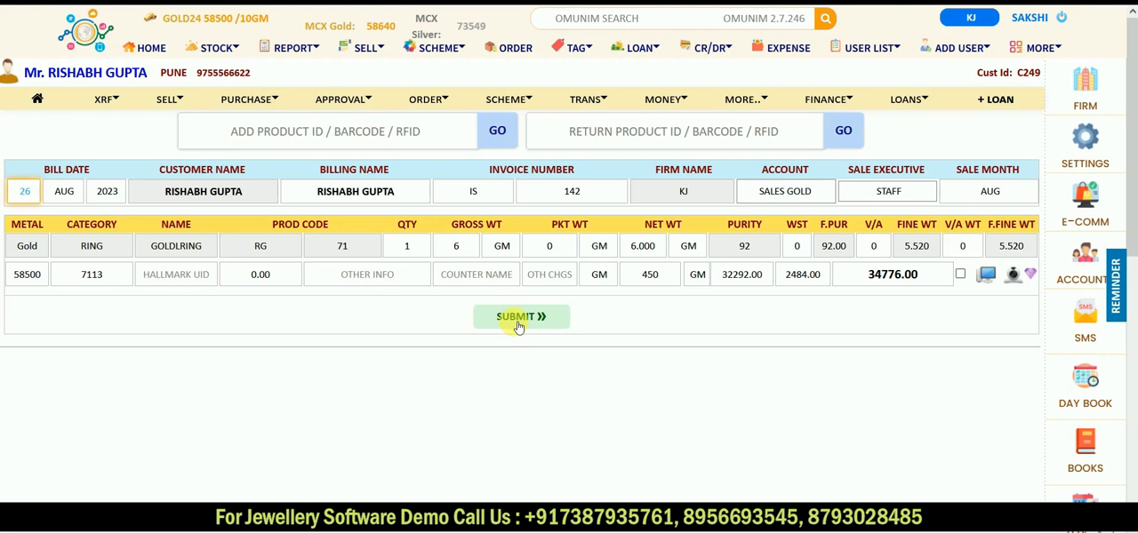
pyautogui.click(518, 320)
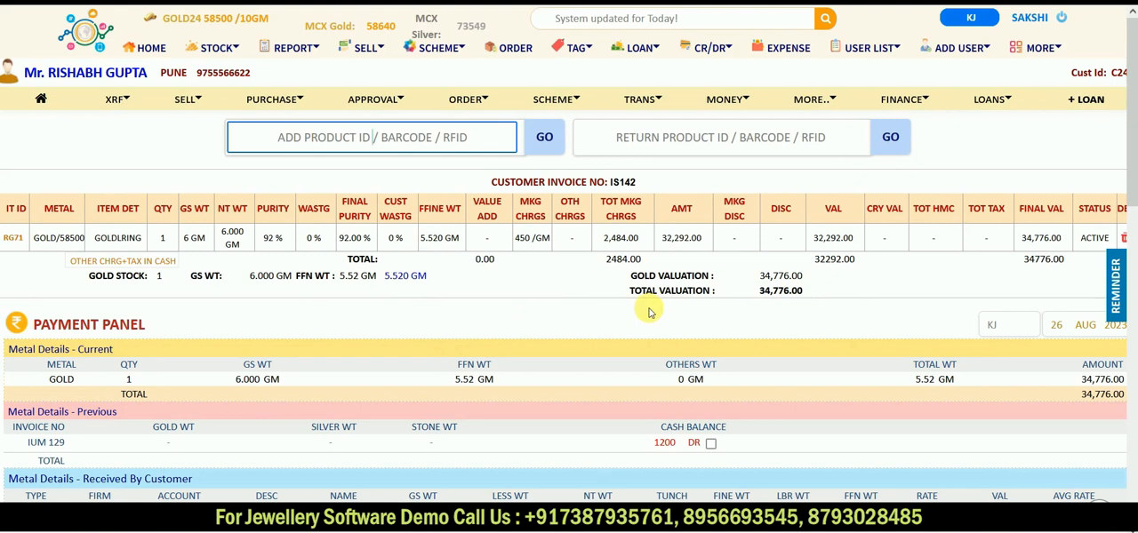
# Step: Include the previous udhaar's cash balance in the new invoice's payment and check the total amount
pyautogui.scroll(-3, 649, 312)
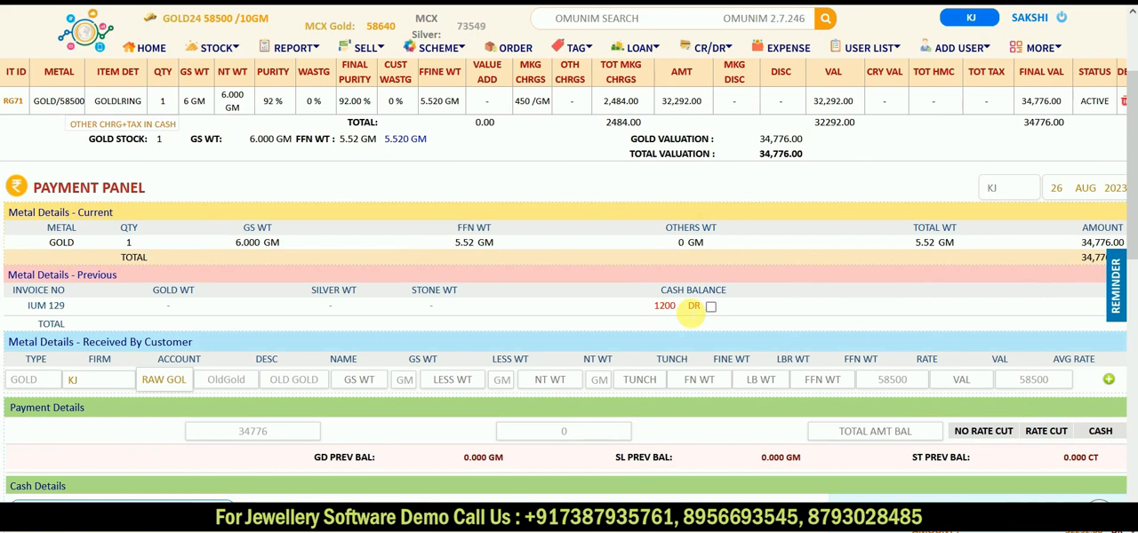
pyautogui.click(711, 306)
pyautogui.scroll(-4, 711, 307)
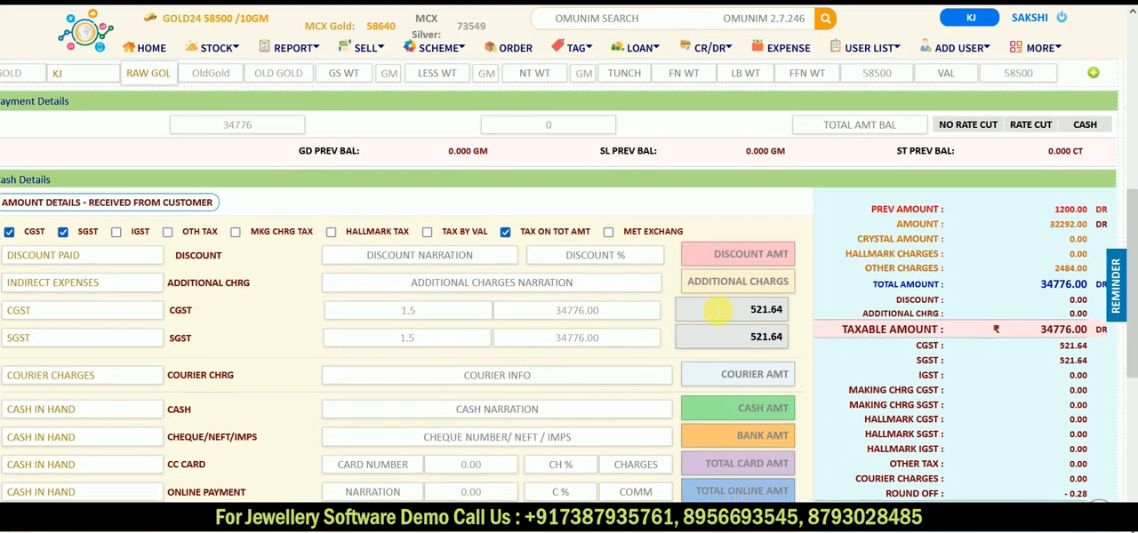
pyautogui.scroll(-1, 716, 309)
pyautogui.scroll(-3, 716, 309)
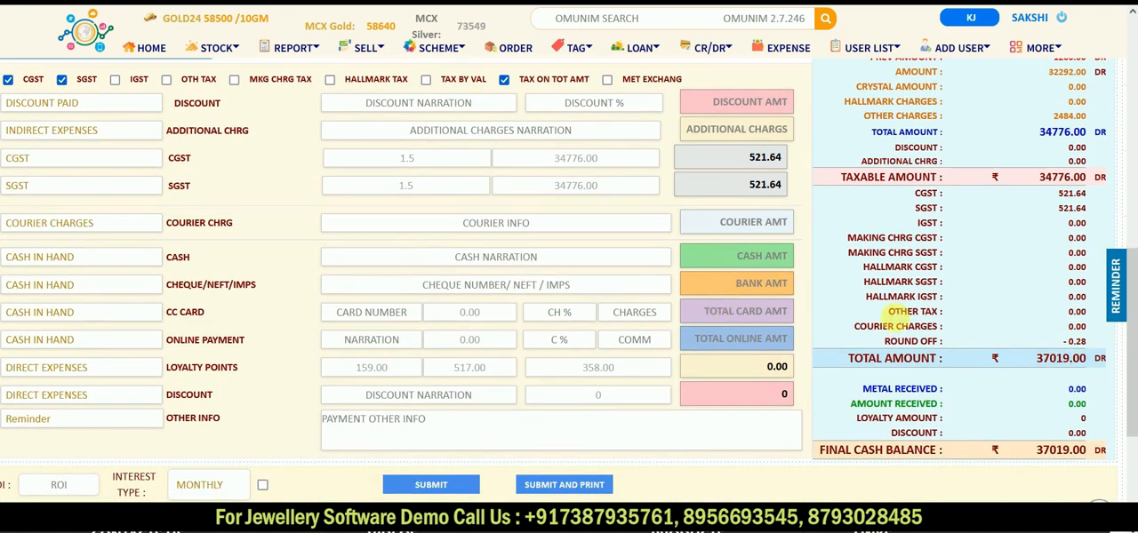
# Step: Record 37019 as the cash amount received and submit the sale payment
pyautogui.click(723, 260)
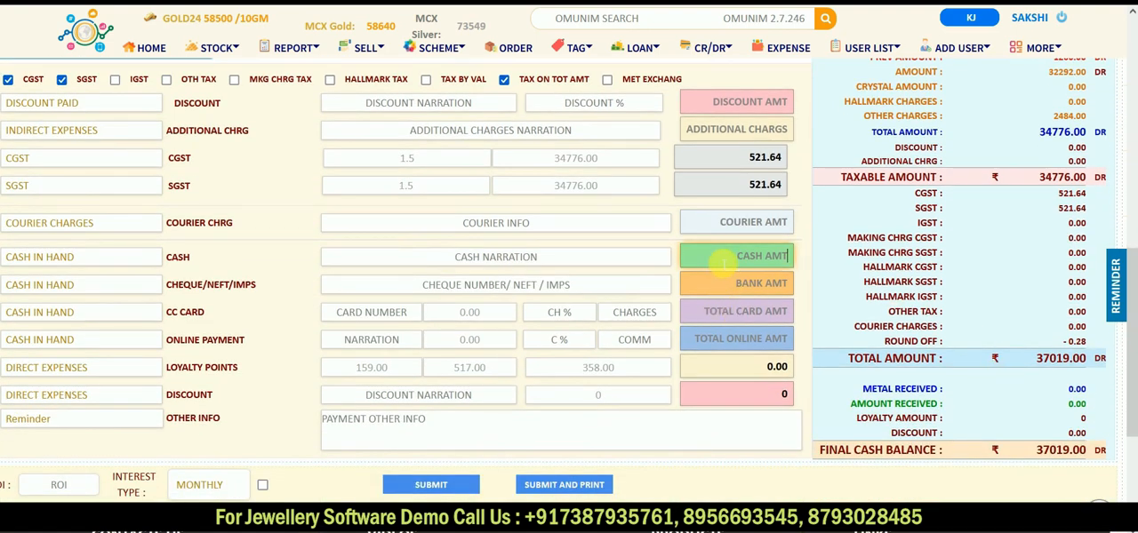
pyautogui.write('370')
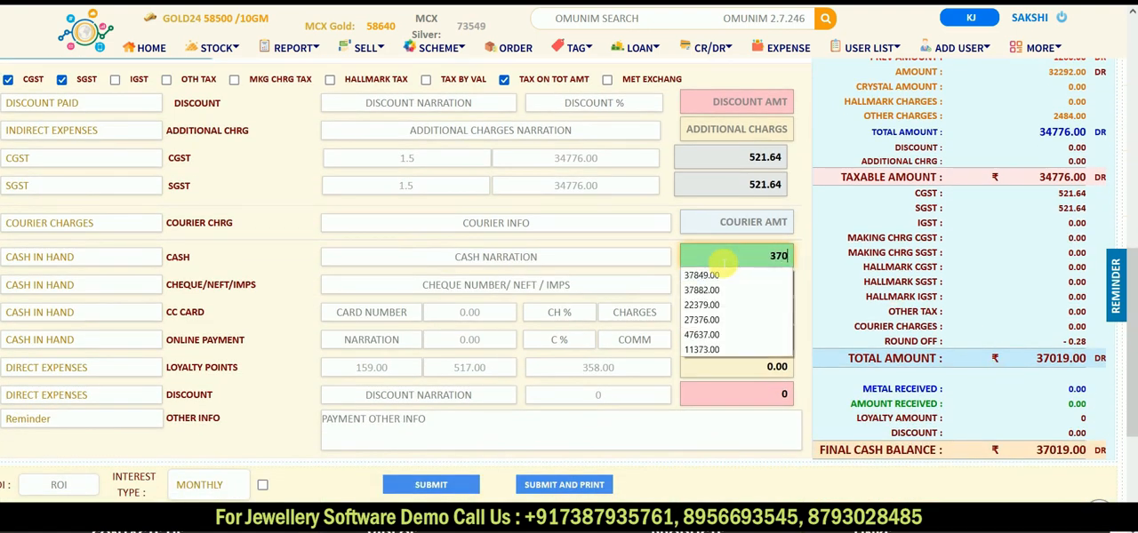
pyautogui.write('19')
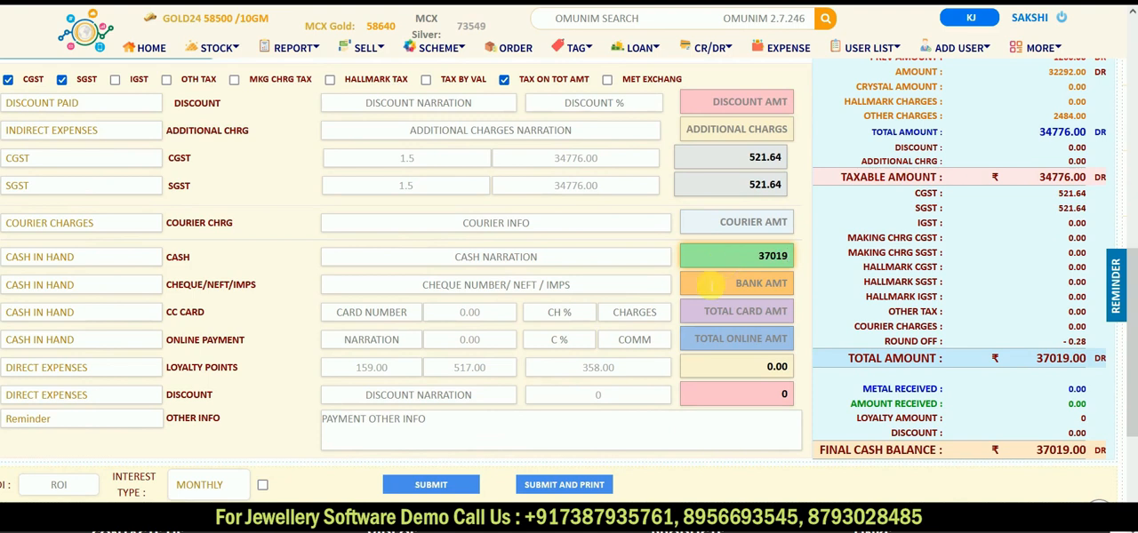
pyautogui.press('Tab')
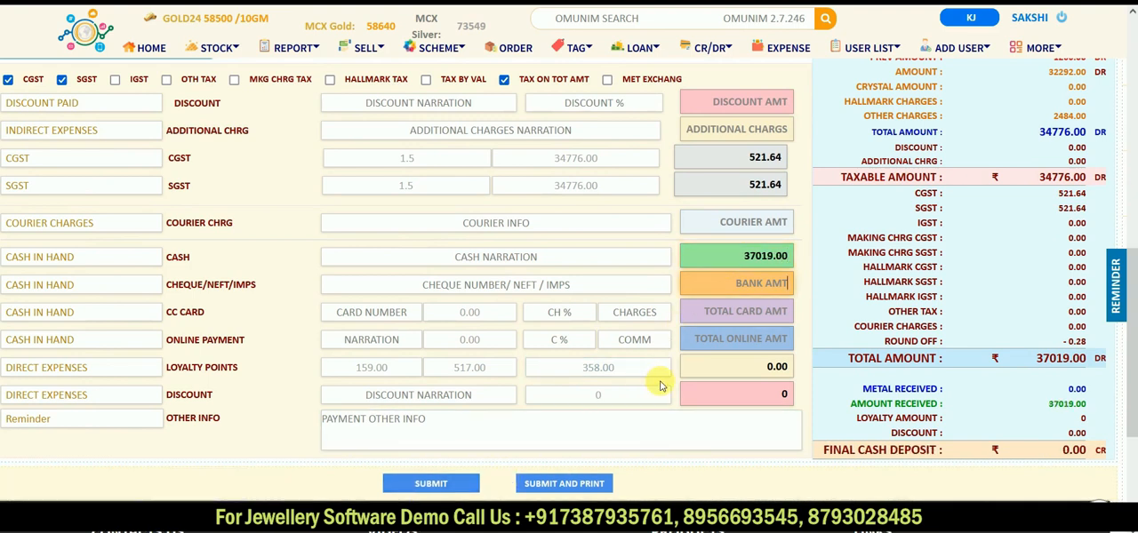
pyautogui.click(441, 490)
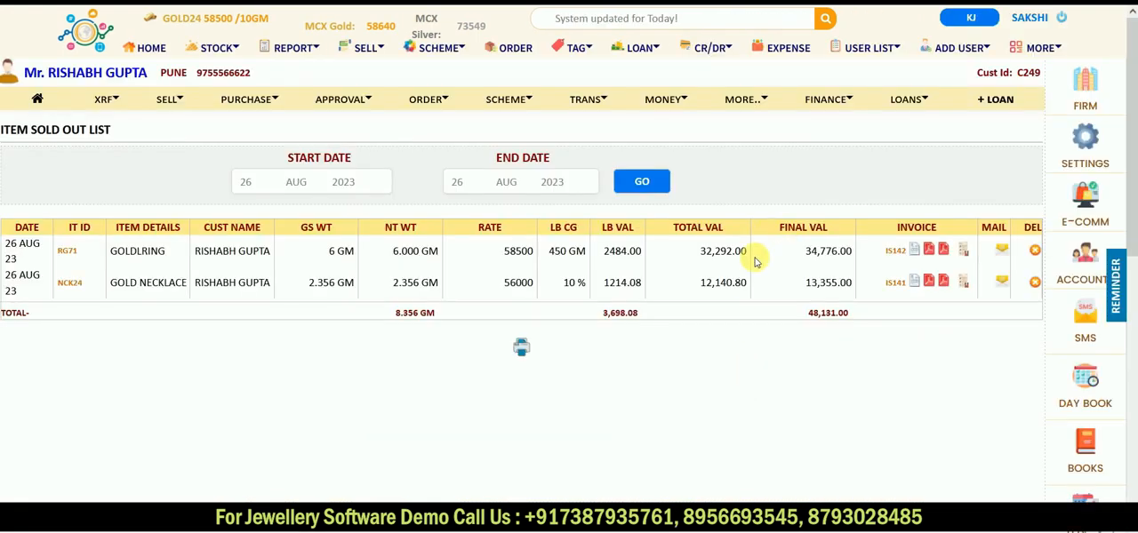
# Step: Open the gold ring sale's tax invoice and examine its settled invoice details, previous balance and total received
pyautogui.click(916, 252)
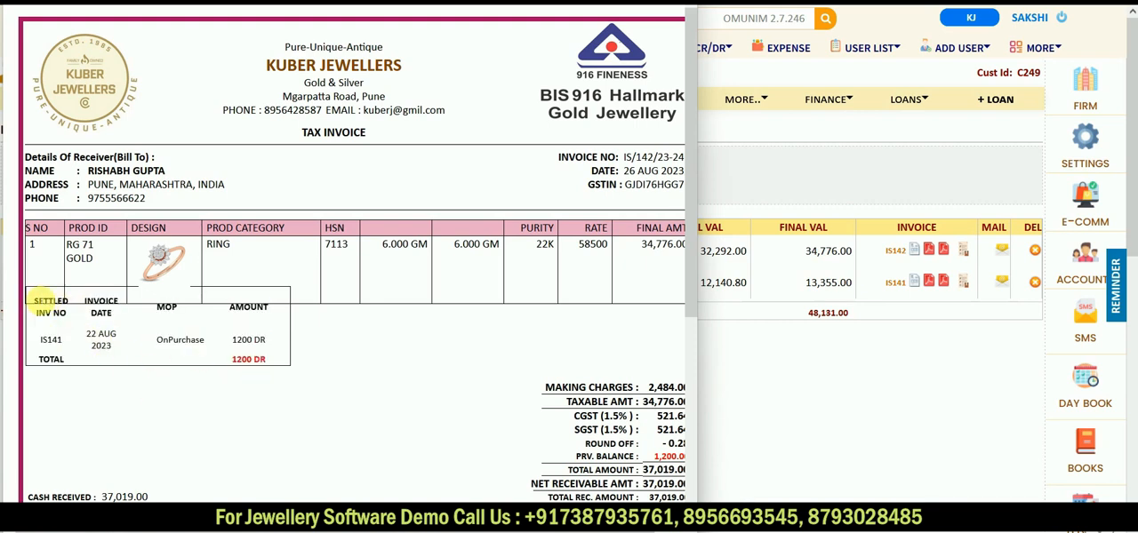
pyautogui.moveTo(32, 301); pyautogui.dragTo(265, 369)
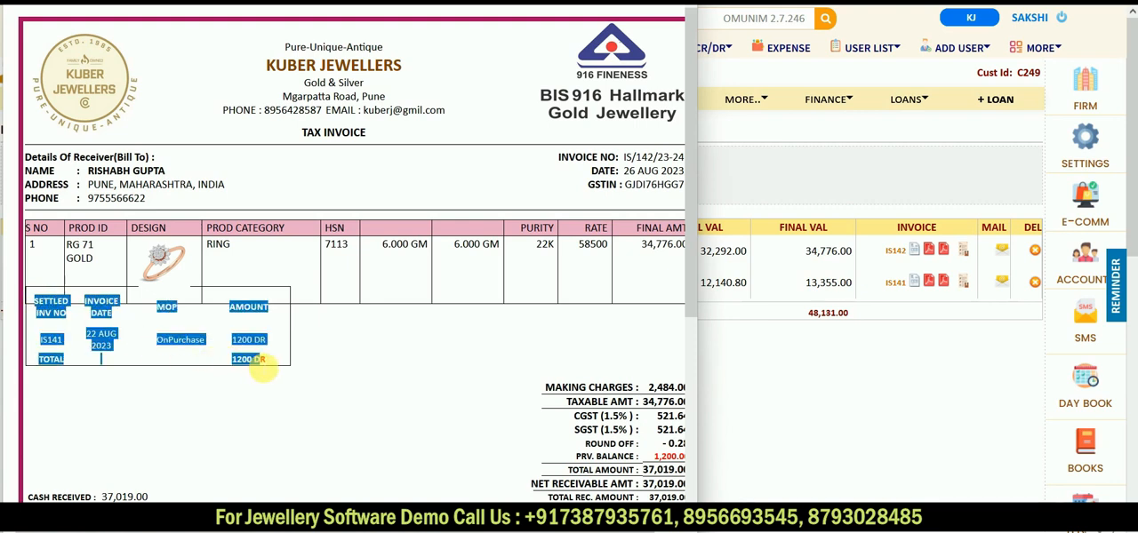
pyautogui.click(132, 364)
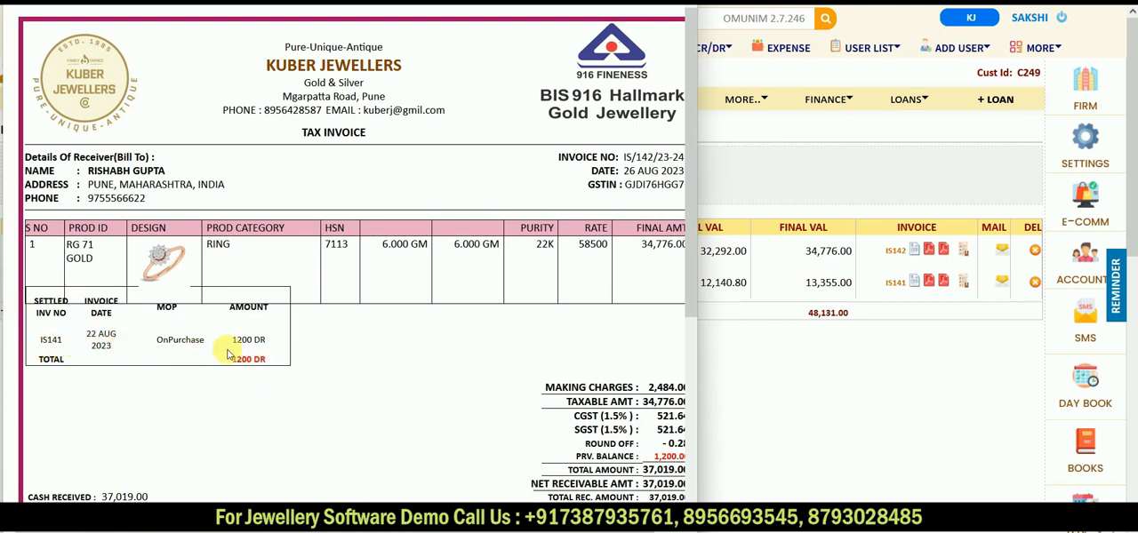
pyautogui.moveTo(226, 354); pyautogui.dragTo(350, 357)
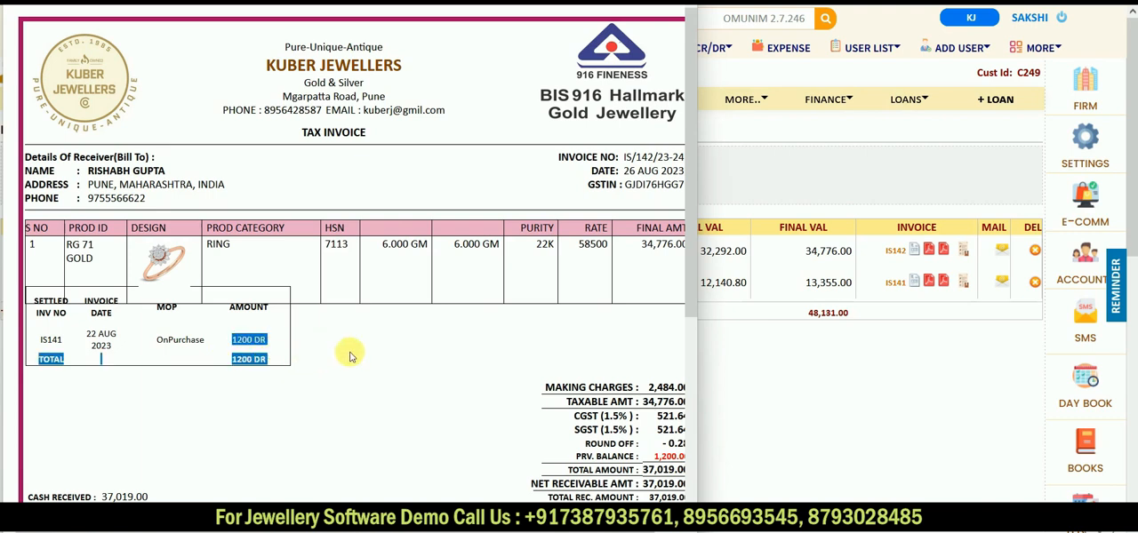
pyautogui.click(349, 356)
pyautogui.hscroll(1, 349, 356)
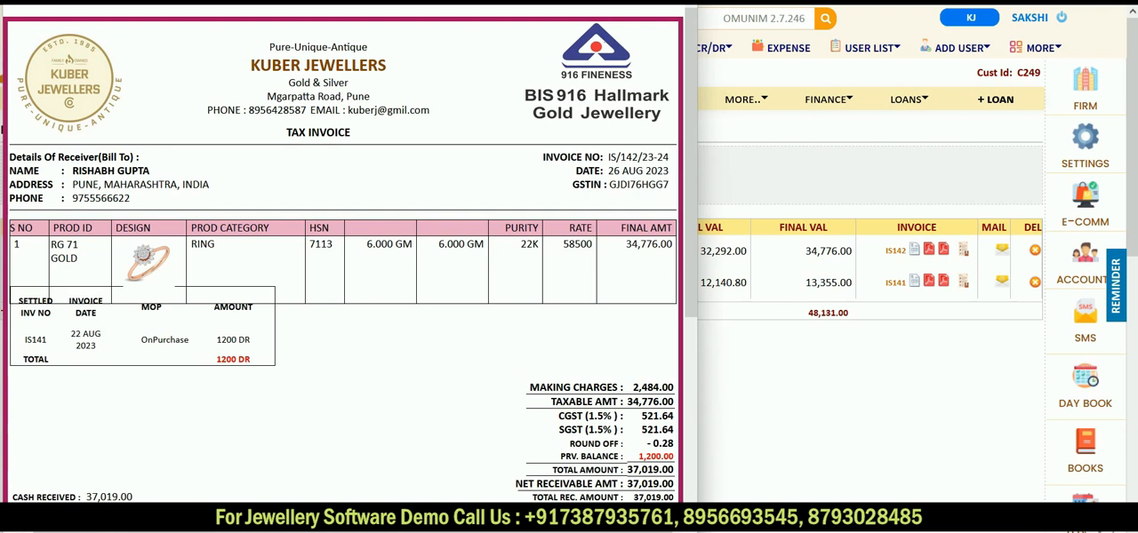
# Step: Close the tax invoice, filter the active udhaar list by the customer's name and clear the filter
pyautogui.click(679, 3)
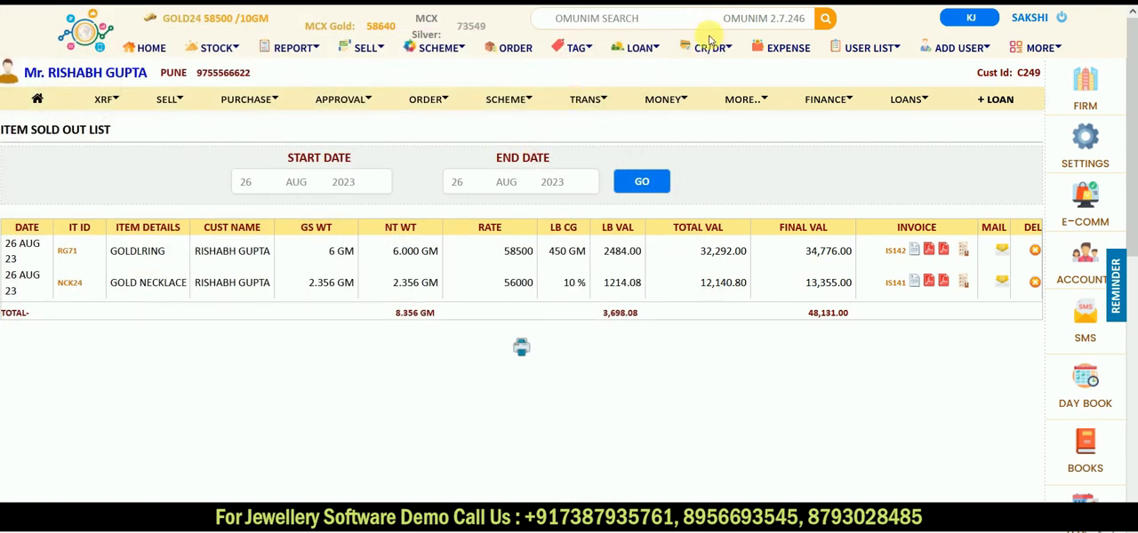
pyautogui.click(718, 51)
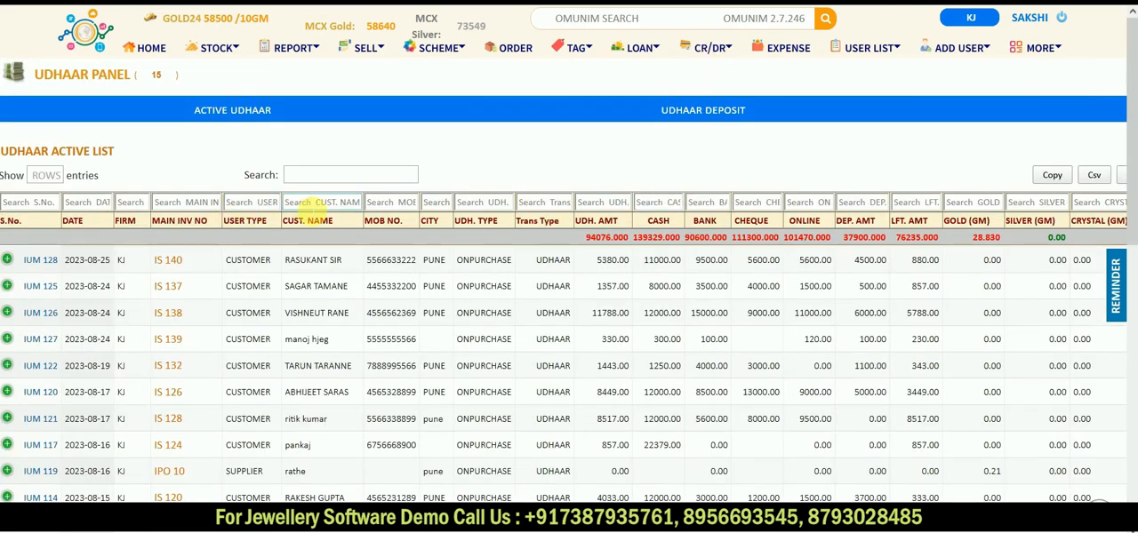
pyautogui.click(313, 202)
pyautogui.write('Ri')
pyautogui.write('S')
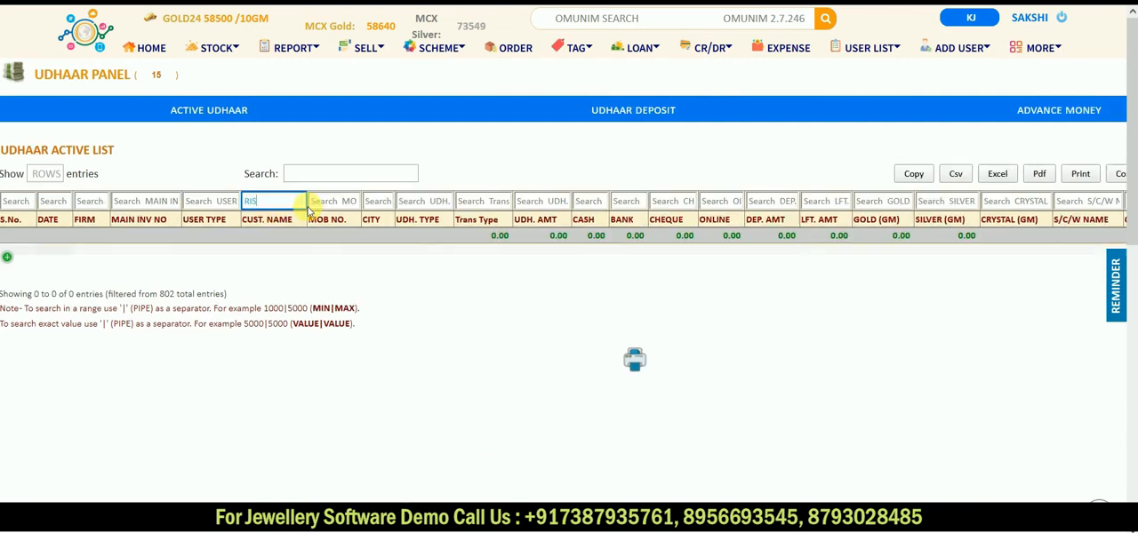
pyautogui.press('BackSpace')
pyautogui.press('BackSpace')
pyautogui.press('BackSpace')
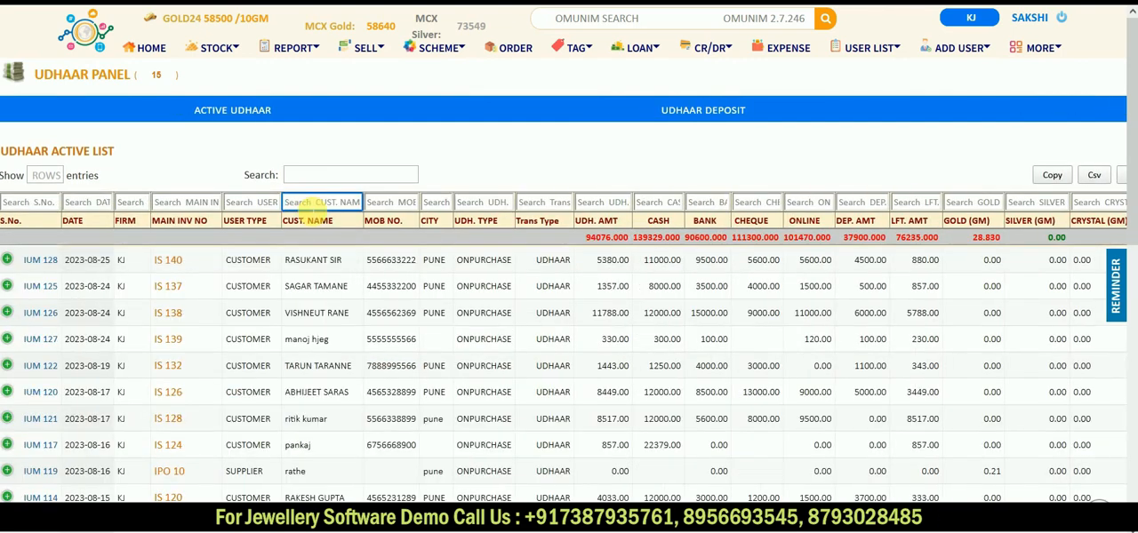
# Step: Examine the udhaar deposit list, including the latest customer's deposited amount, and compare it with the active udhaar list
pyautogui.click(718, 115)
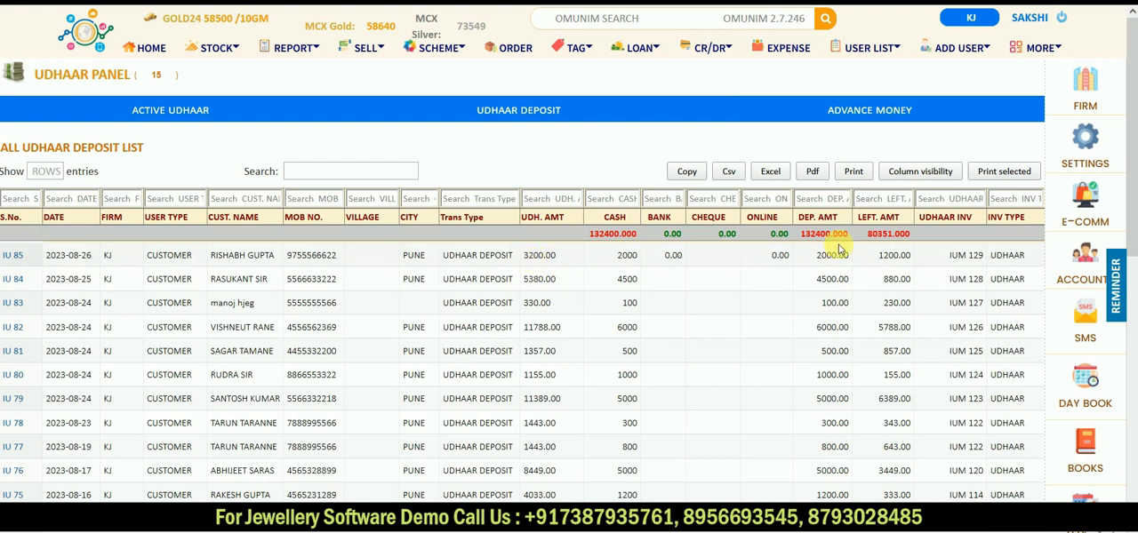
pyautogui.moveTo(818, 255); pyautogui.dragTo(843, 255)
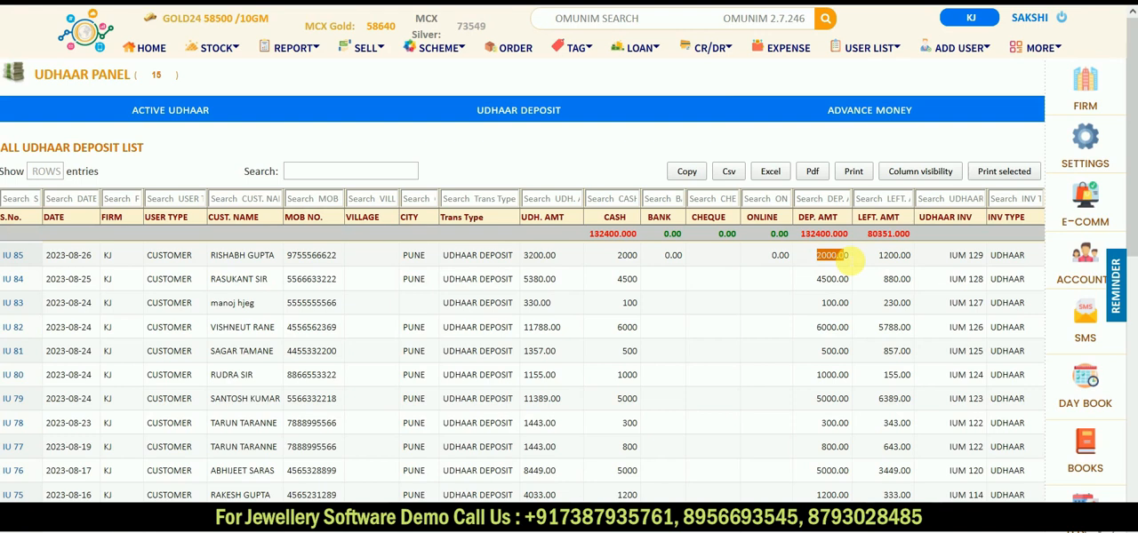
pyautogui.click(151, 109)
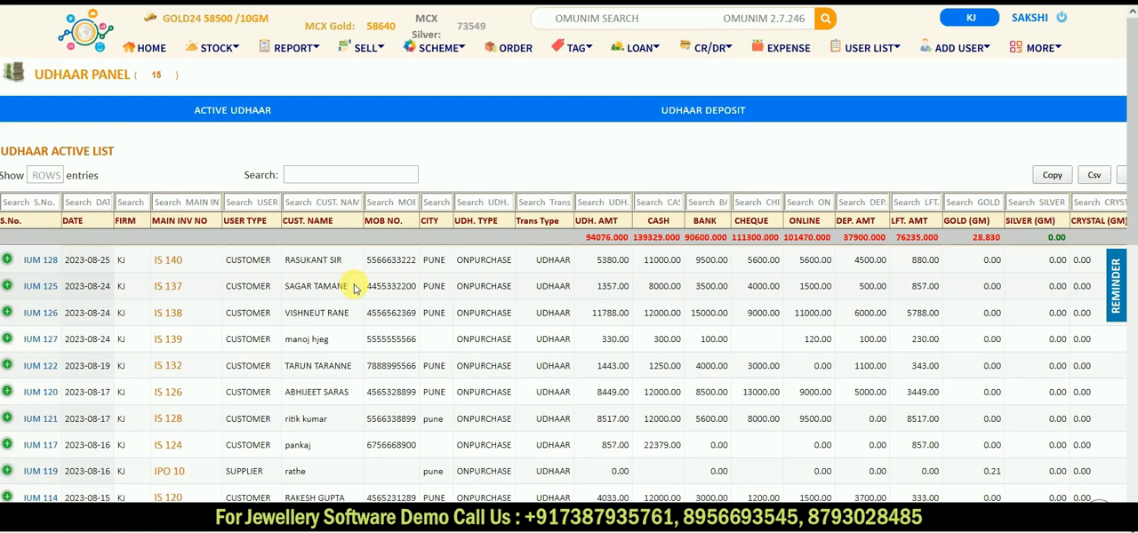
pyautogui.click(694, 110)
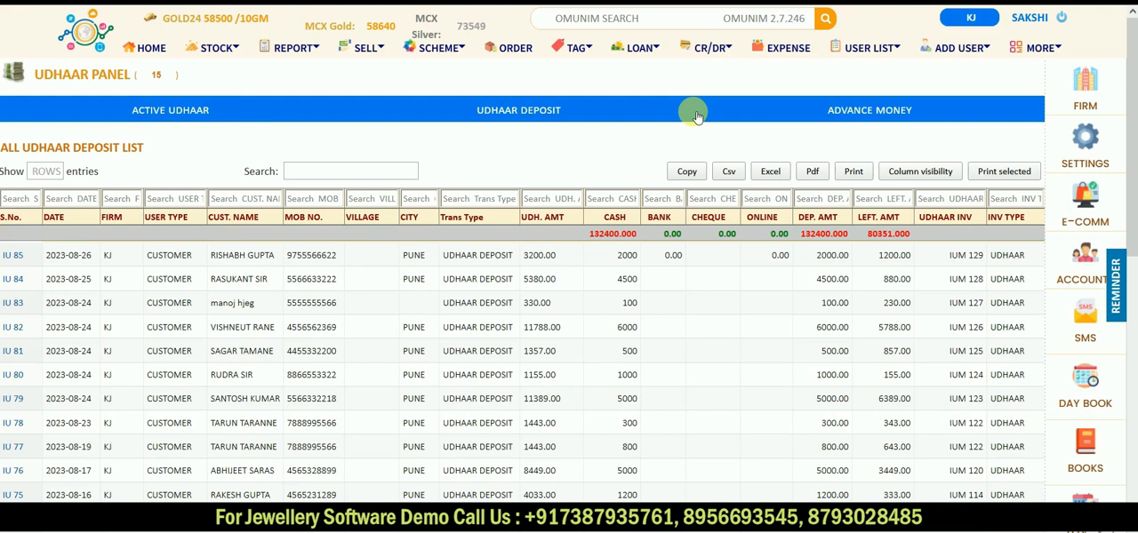
# Step: Review the remaining amounts in the active advance list and open entry IUM 120's advance and transaction details
pyautogui.click(880, 112)
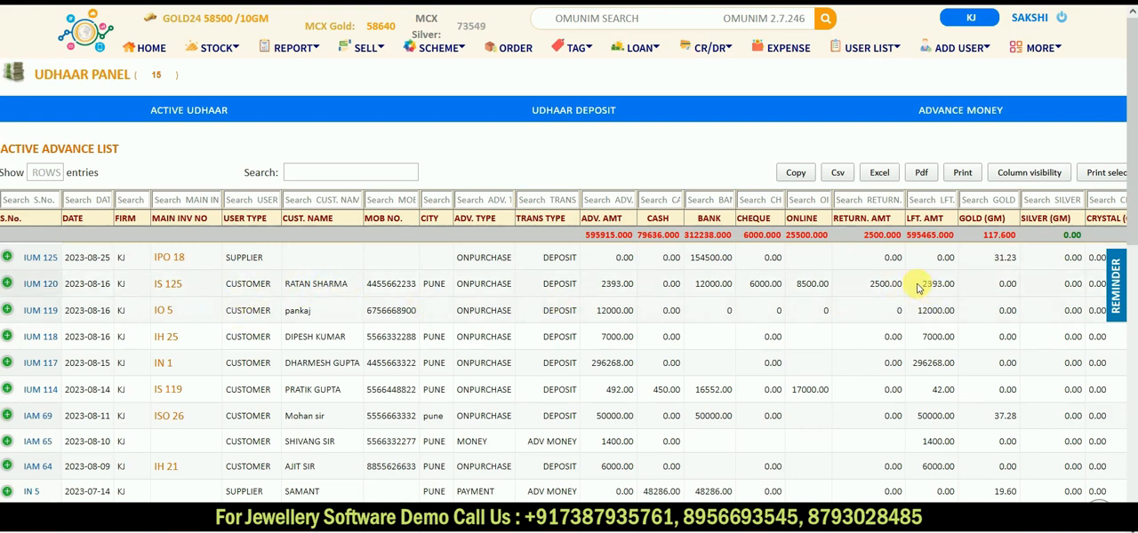
pyautogui.moveTo(922, 286); pyautogui.dragTo(956, 288)
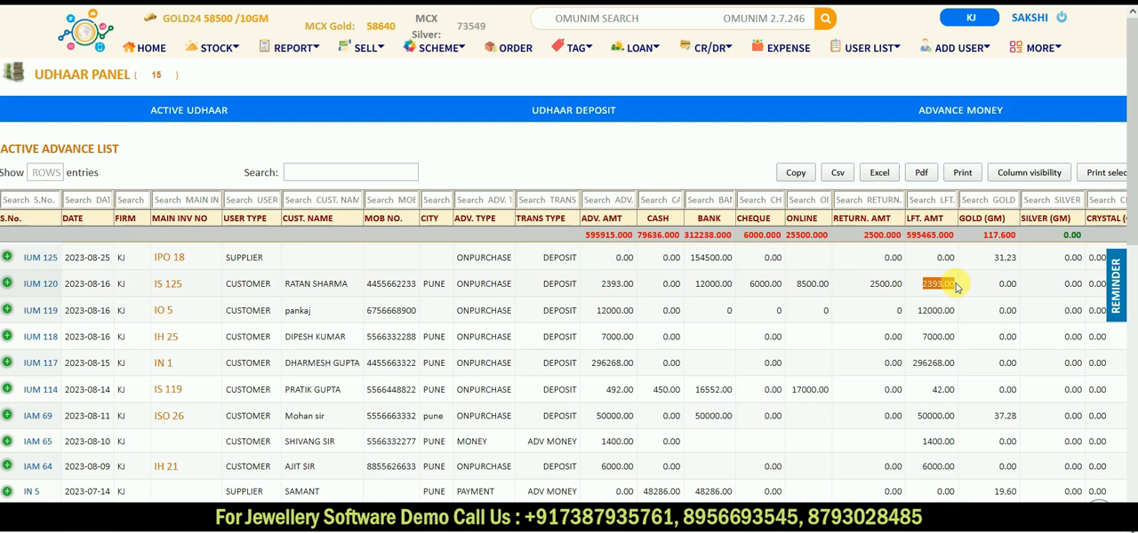
pyautogui.click(34, 287)
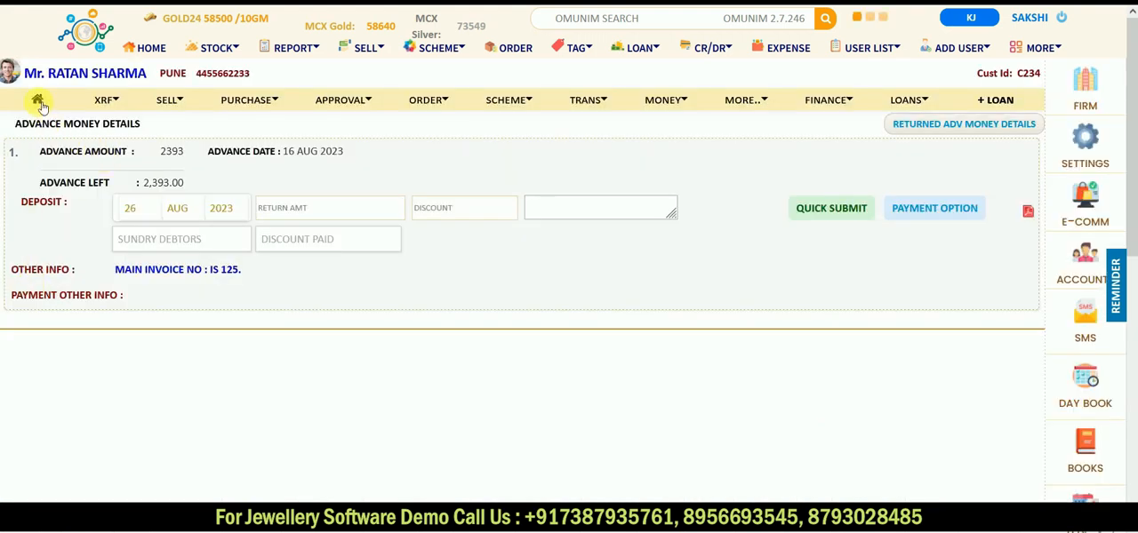
pyautogui.click(38, 100)
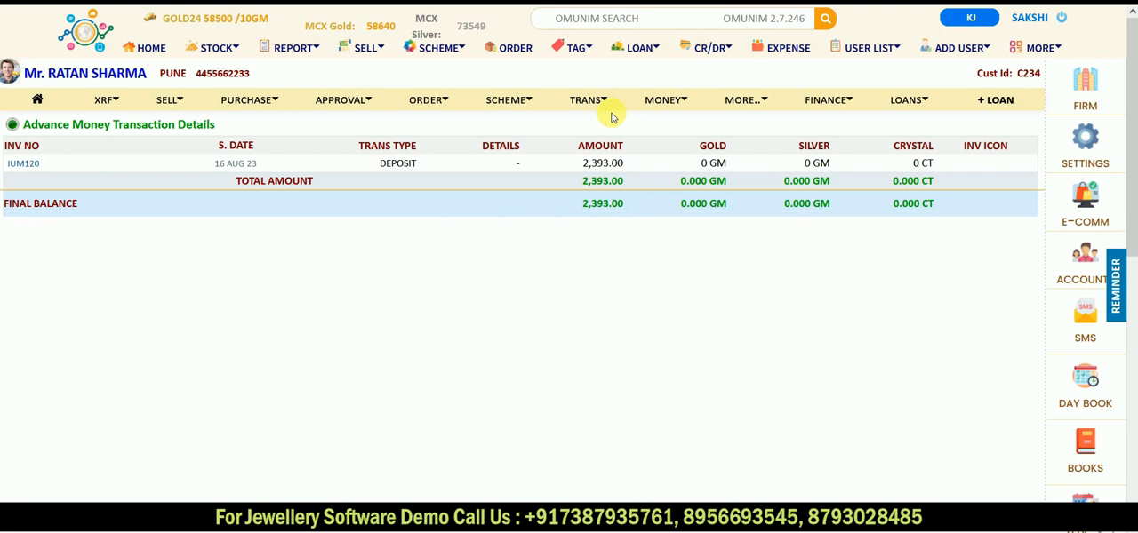
# Step: Start a new customer record from the main home page with the customer's first name, last name and city PUNE
pyautogui.click(94, 35)
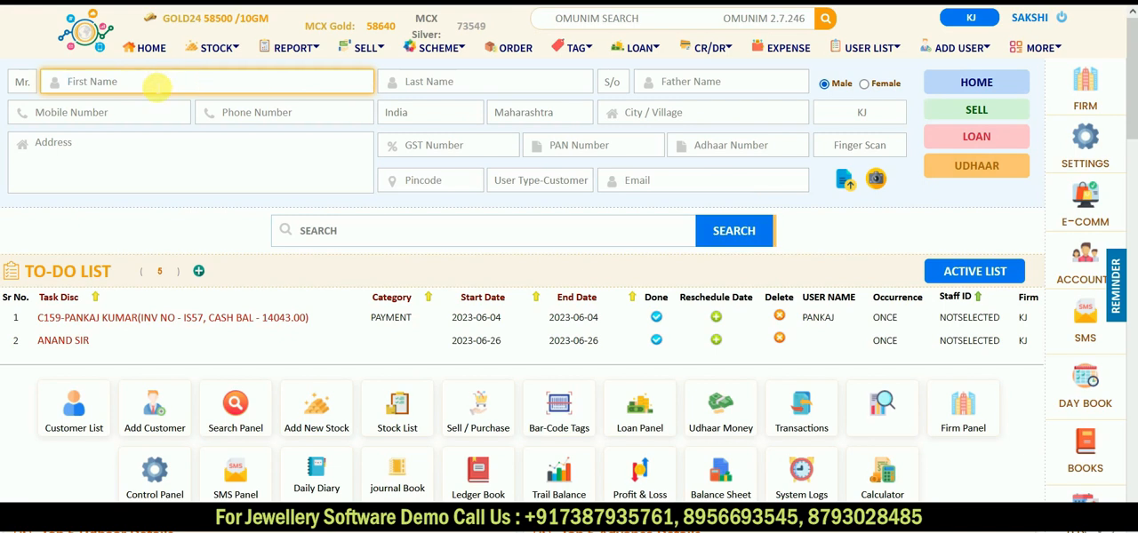
pyautogui.press('Tab')
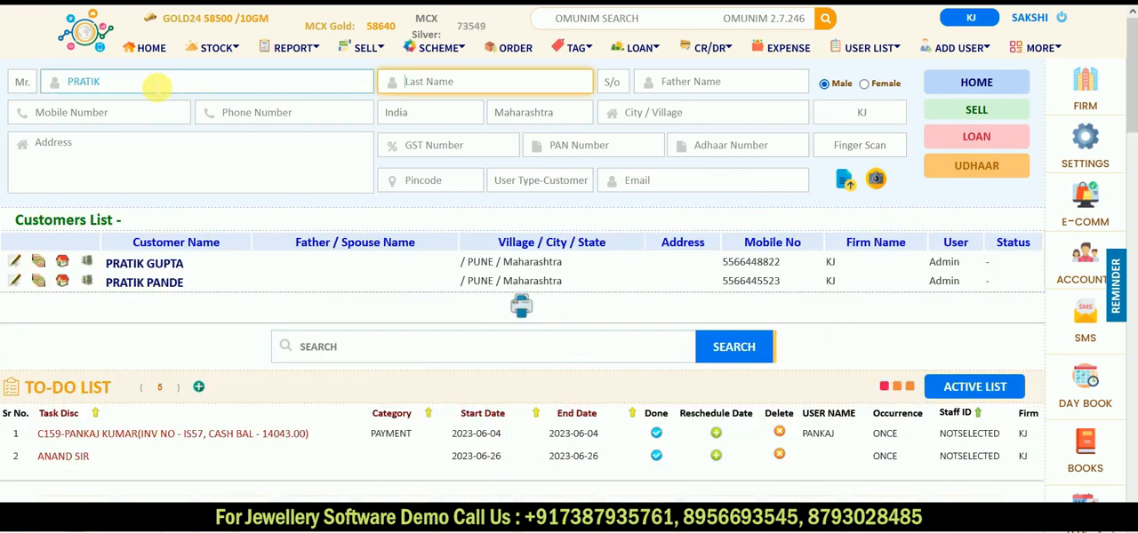
pyautogui.press('Tab')
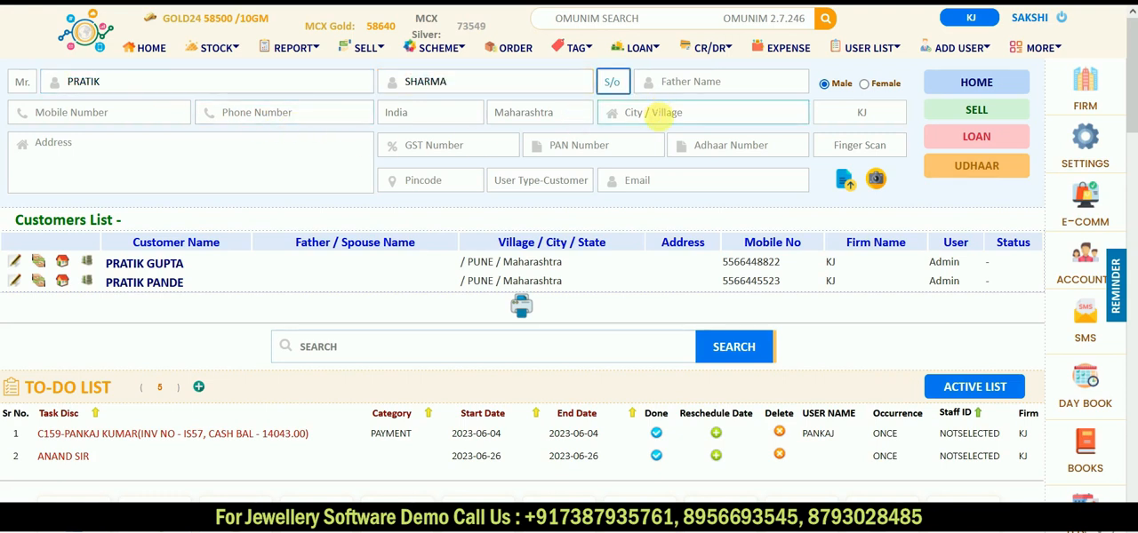
pyautogui.click(656, 112)
pyautogui.write('PUNE')
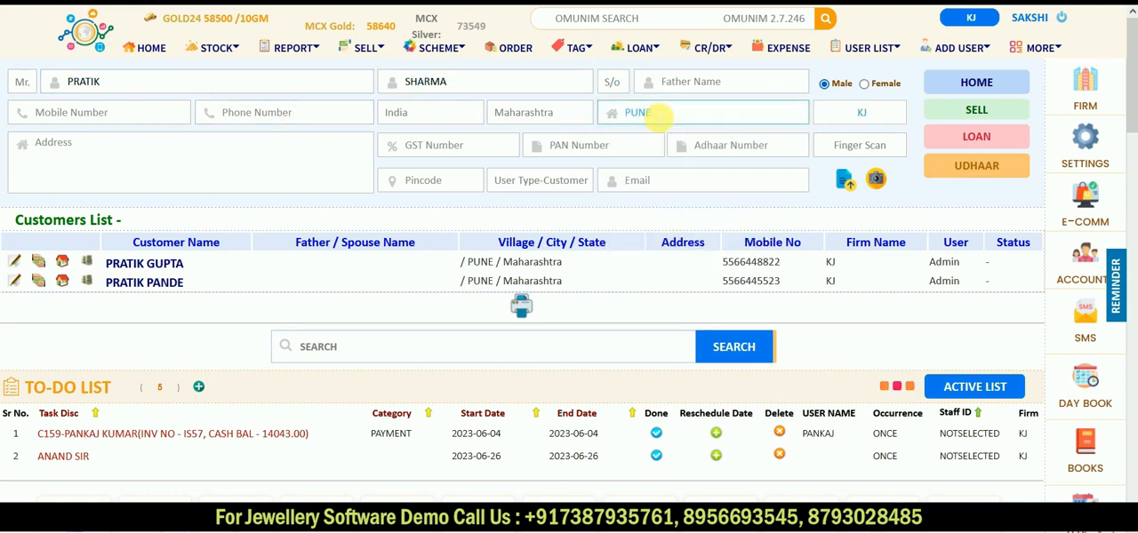
pyautogui.press('Tab')
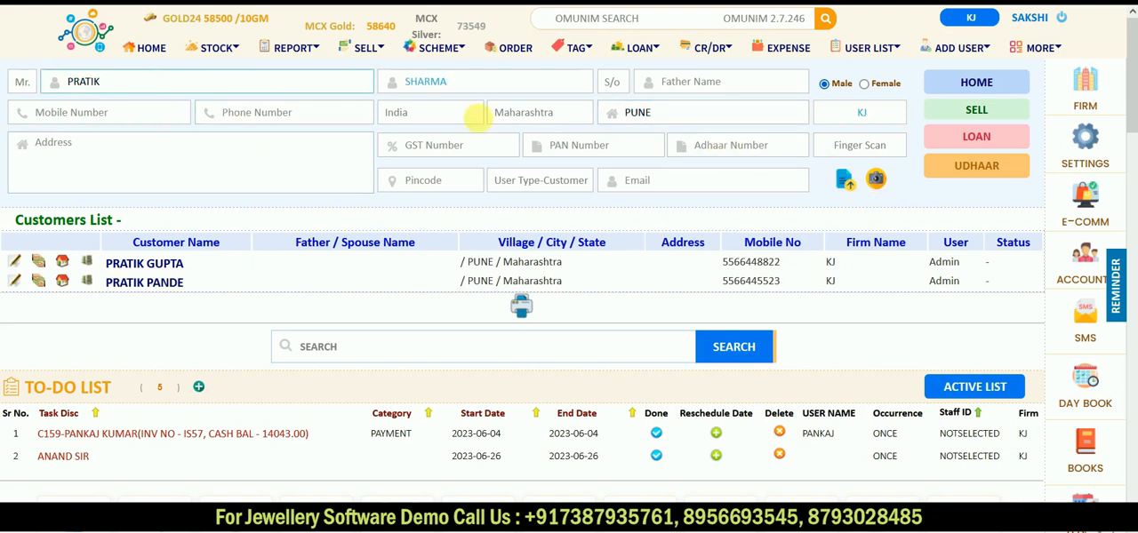
# Step: Enter the new customer's mobile number and save the record straight into a new udhaar entry
pyautogui.click(147, 116)
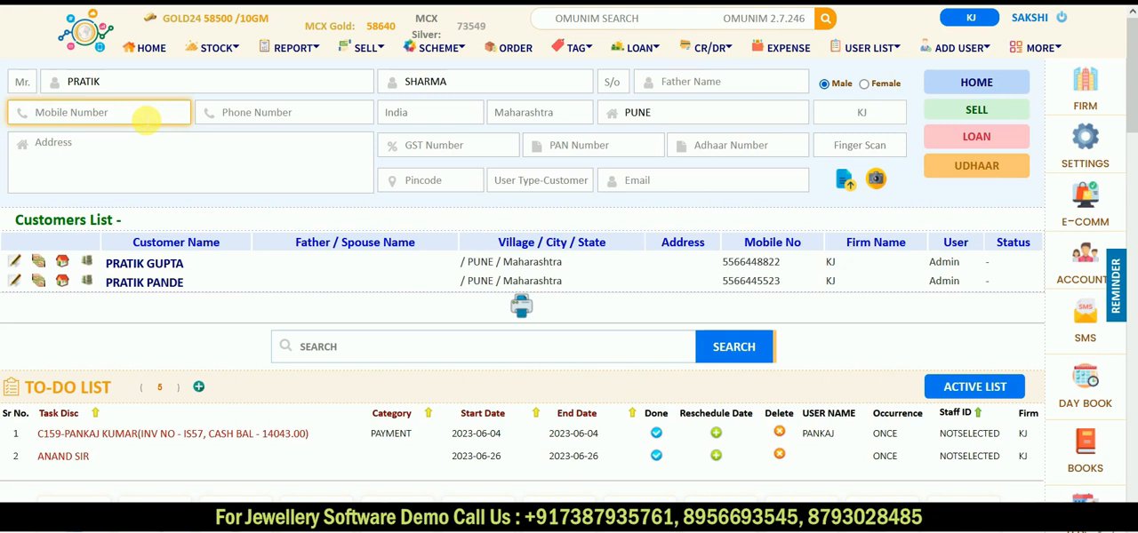
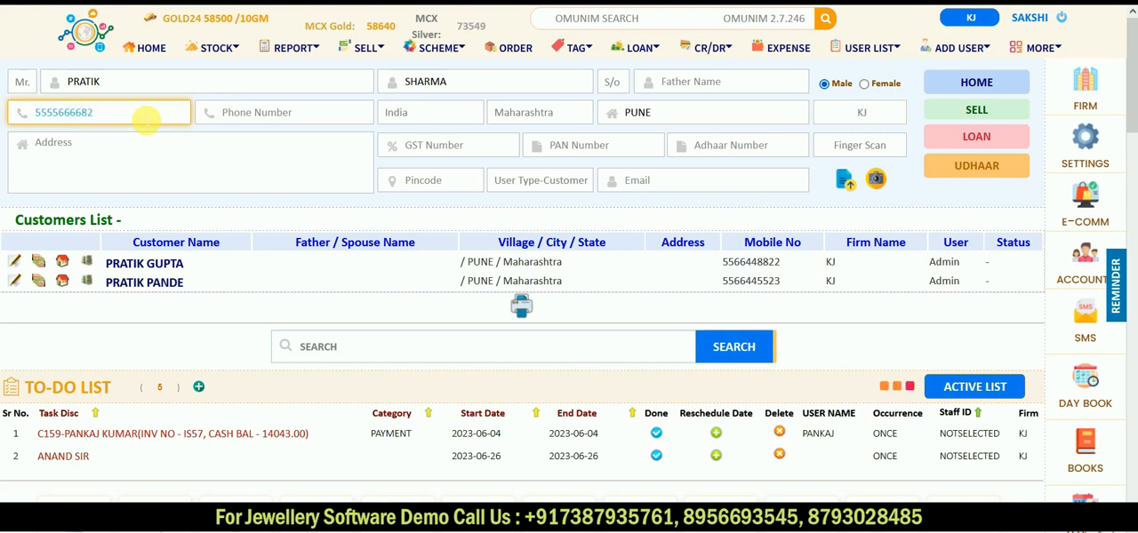
pyautogui.click(993, 168)
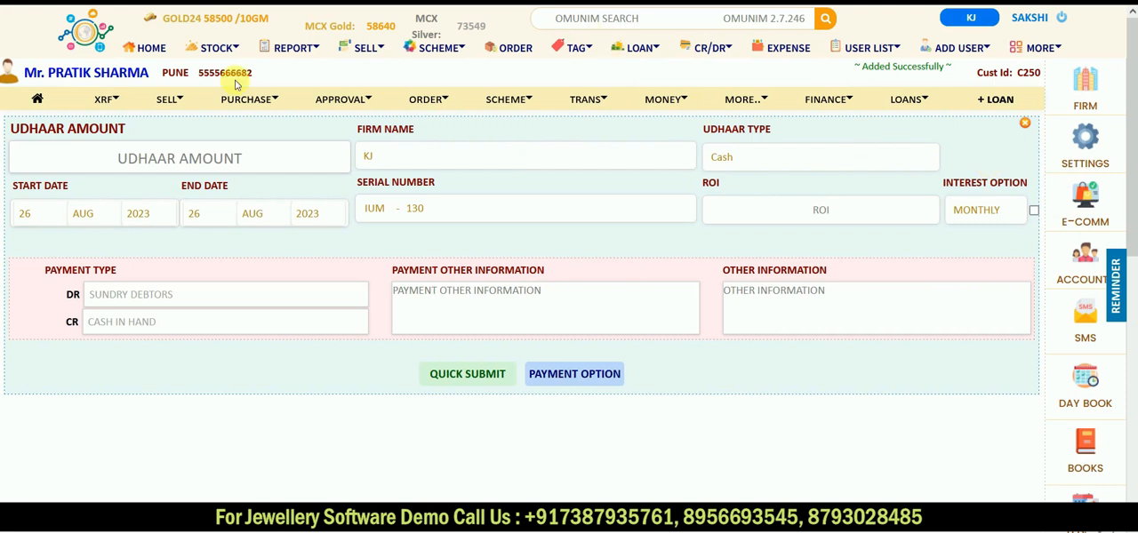
# Step: Record an udhaar amount of 10000 with udhaar type Cash for the new customer and submit it
pyautogui.click(177, 159)
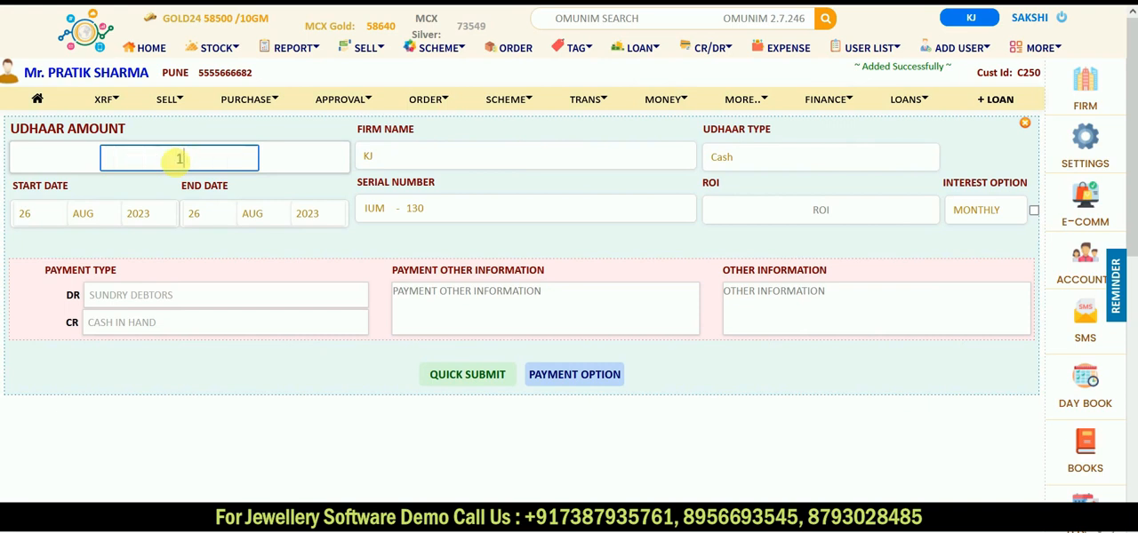
pyautogui.write('10000')
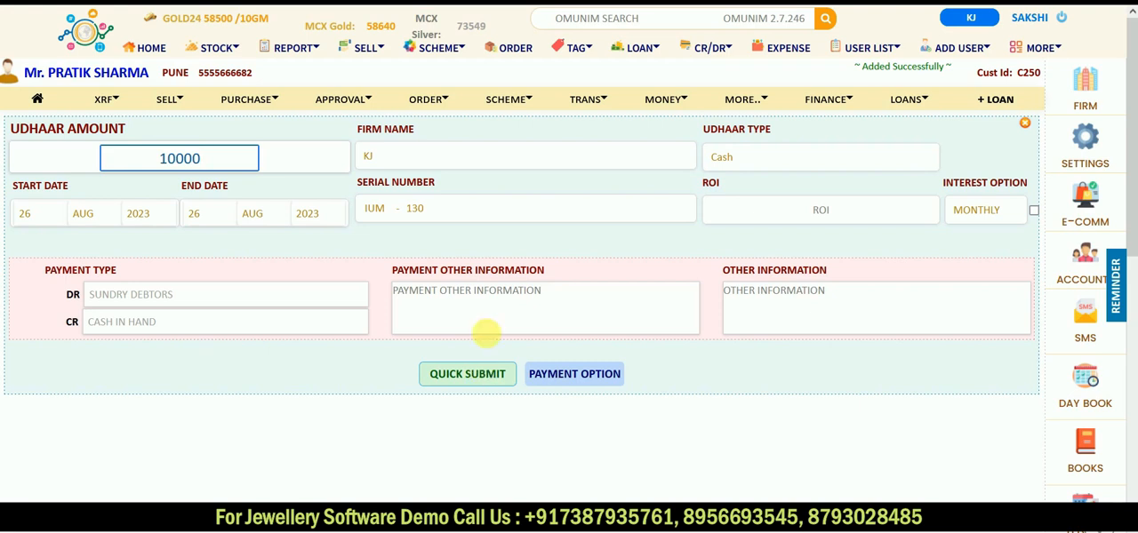
pyautogui.click(500, 315)
pyautogui.click(787, 317)
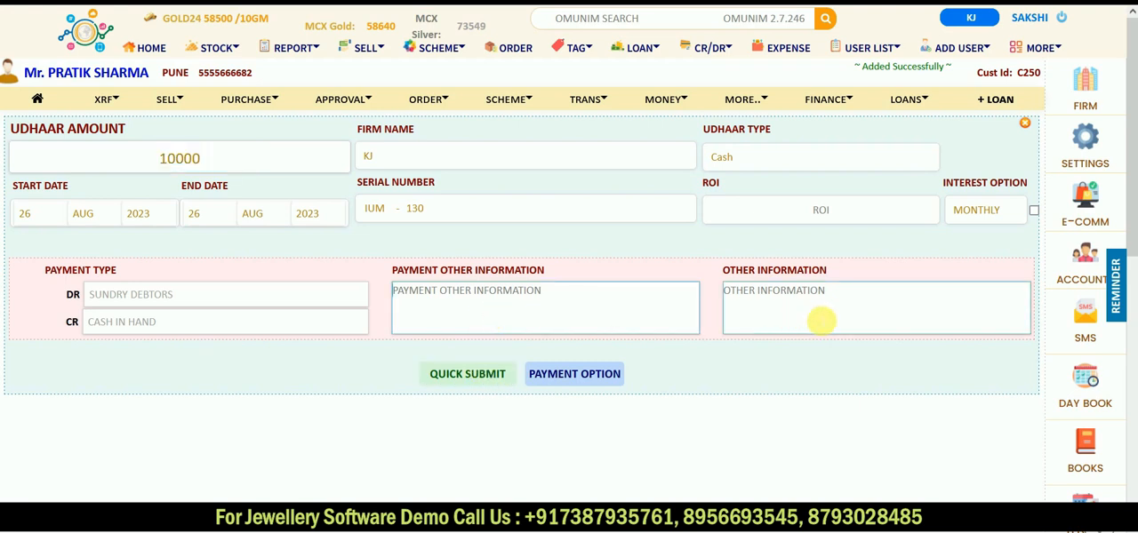
pyautogui.click(823, 160)
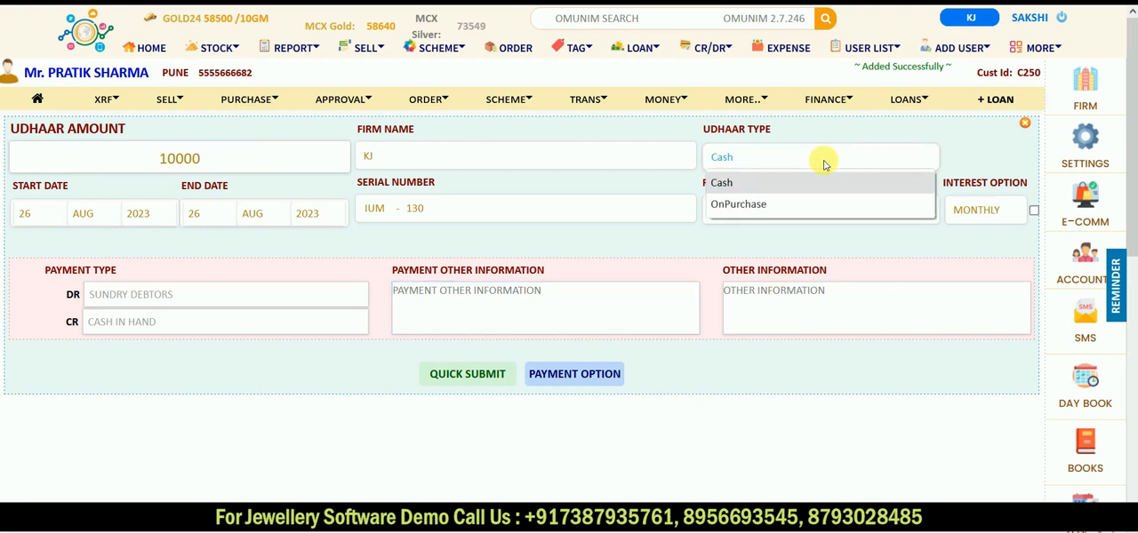
pyautogui.click(749, 184)
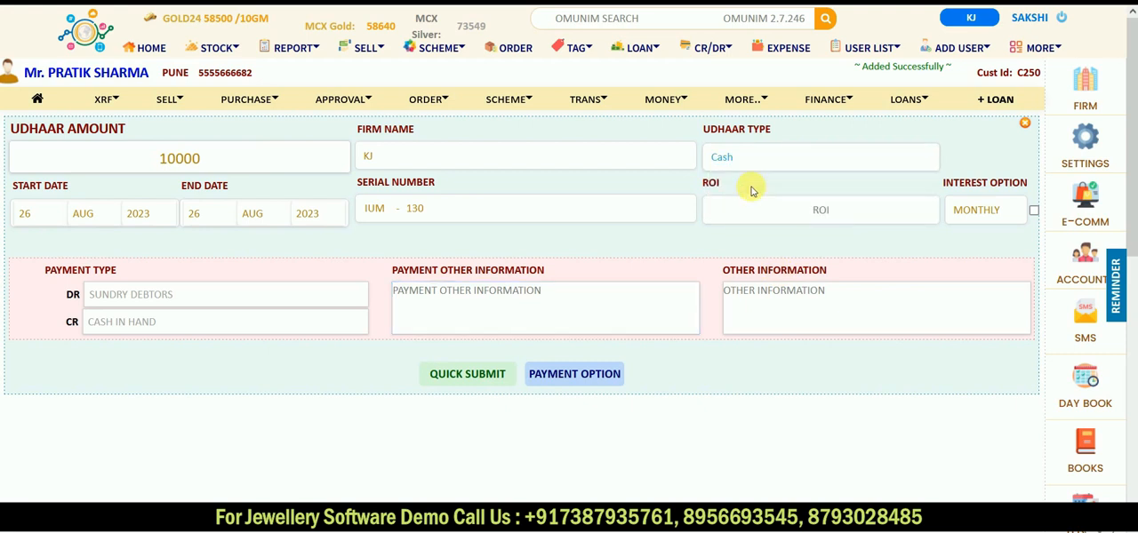
pyautogui.click(469, 380)
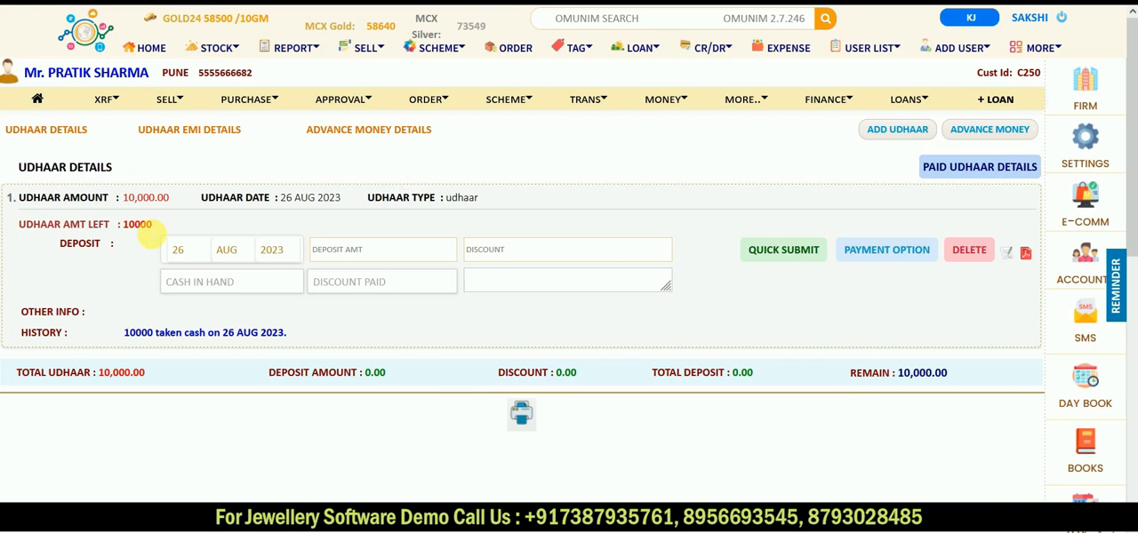
# Step: Check the new customer's udhaar transaction details and open a blank udhaar entry form
pyautogui.click(690, 103)
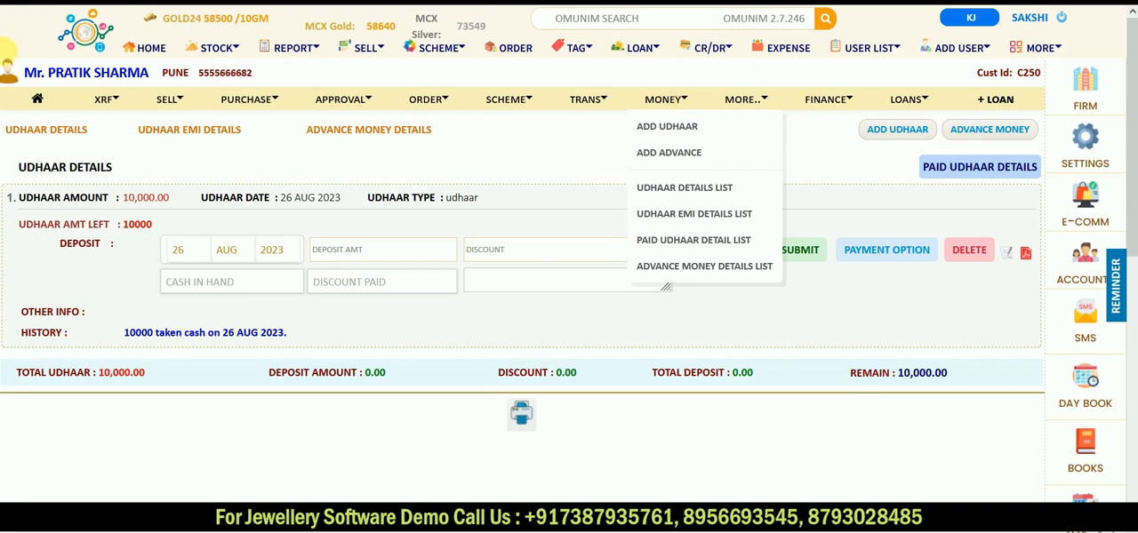
pyautogui.click(40, 102)
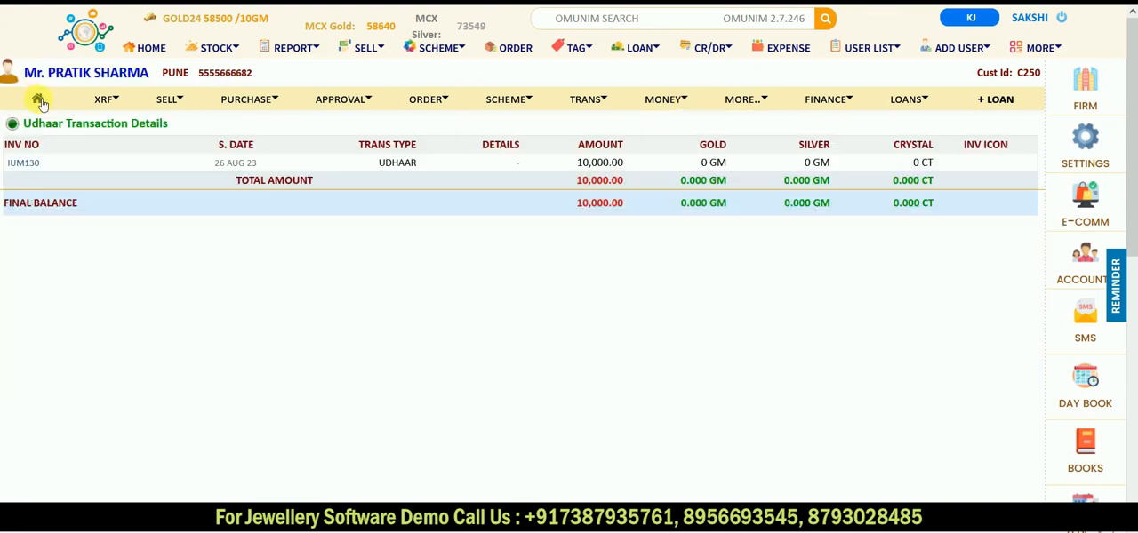
pyautogui.click(688, 103)
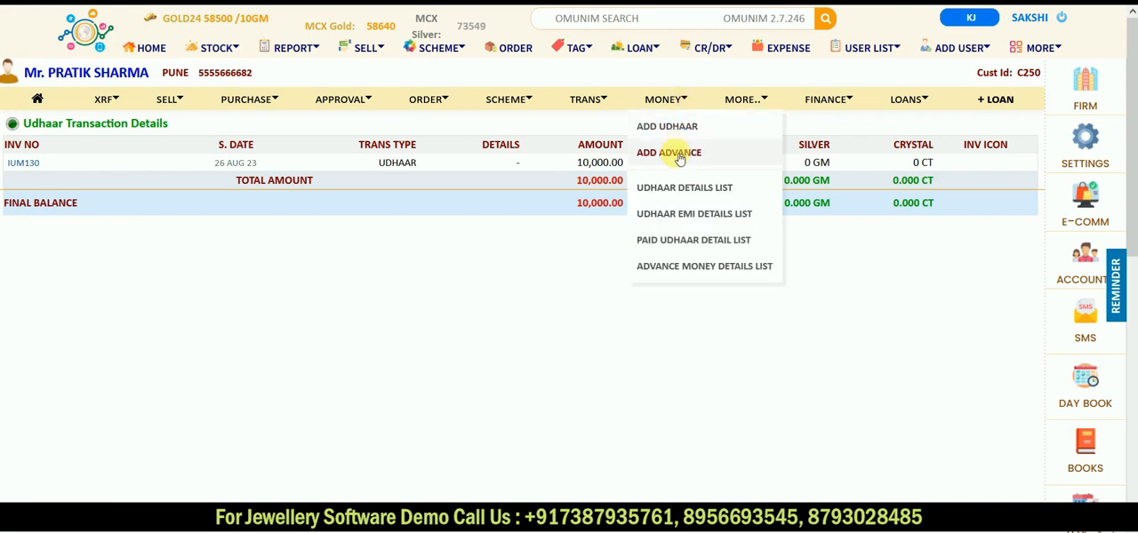
pyautogui.click(681, 132)
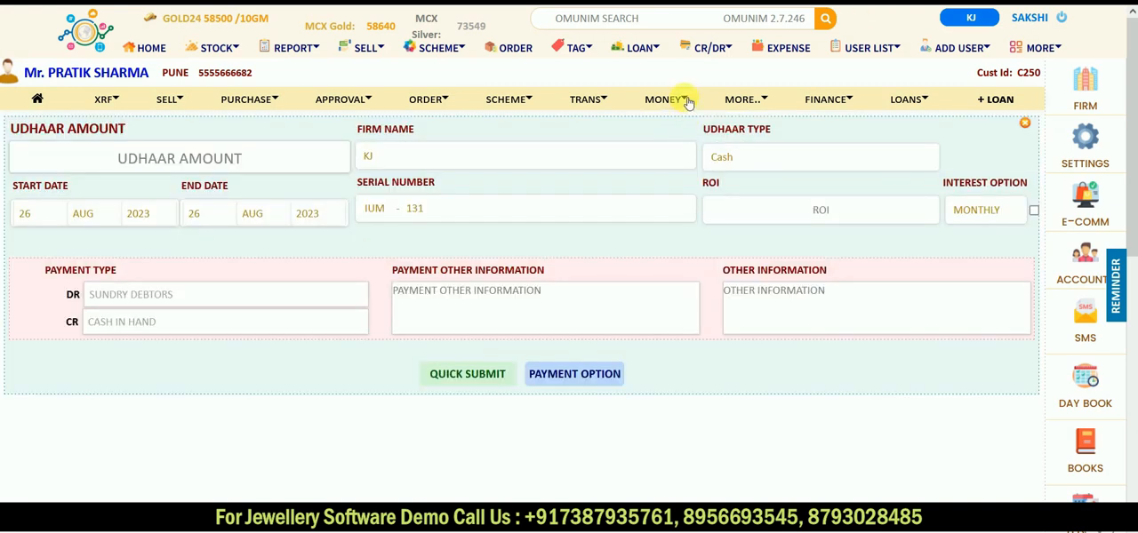
# Step: Record a 5000 advance for the customer, paid as cash in hand, and submit it directly
pyautogui.click(683, 99)
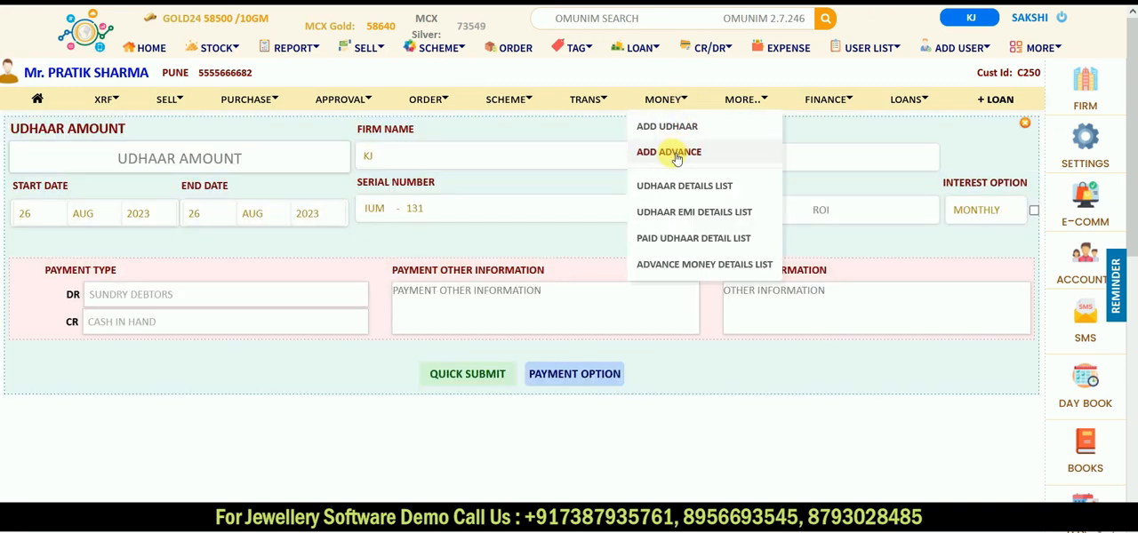
pyautogui.click(675, 155)
pyautogui.click(495, 166)
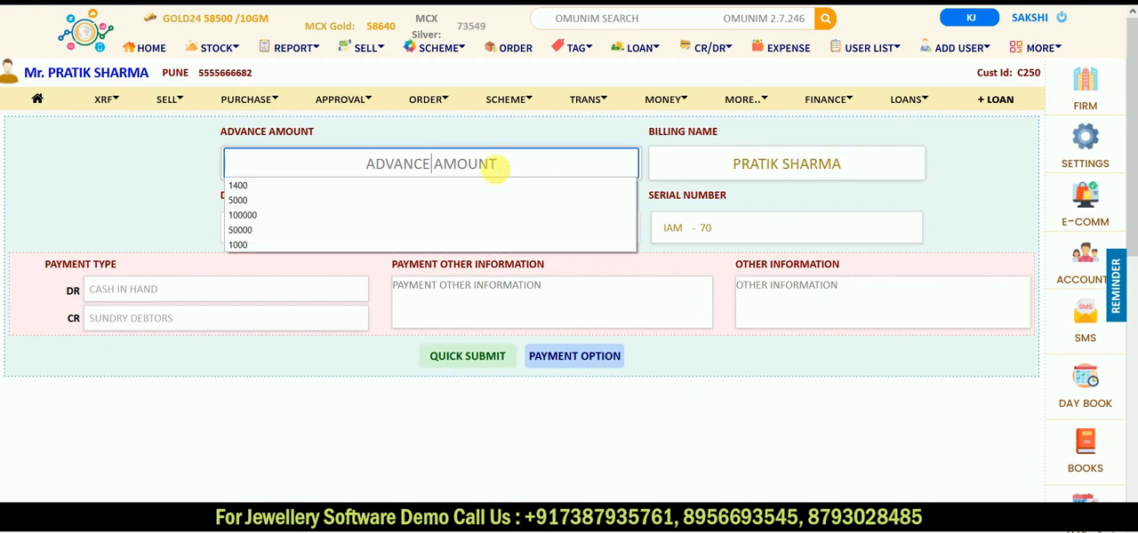
pyautogui.write('50000')
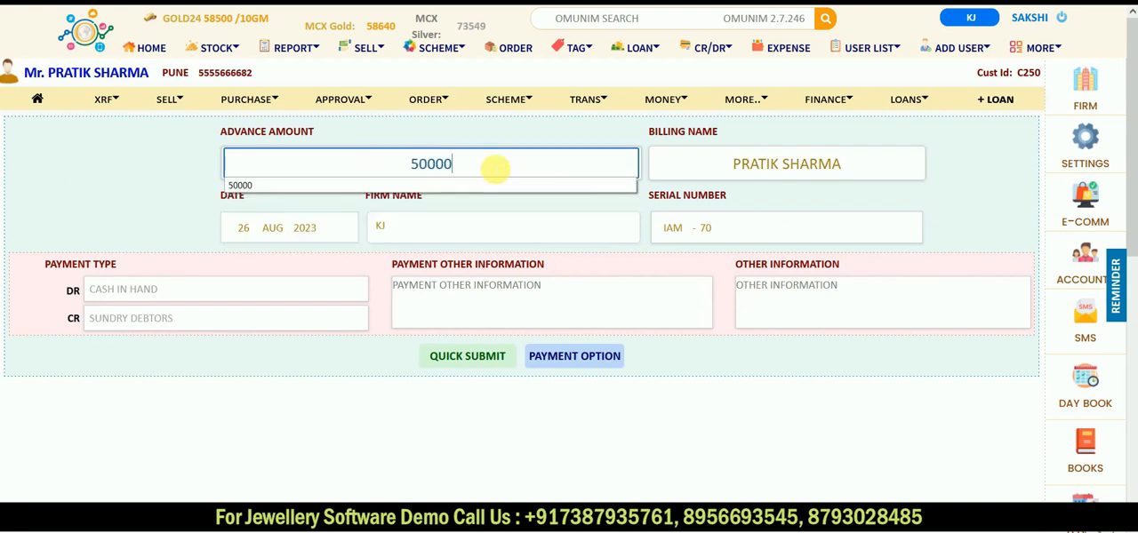
pyautogui.press('BackSpace')
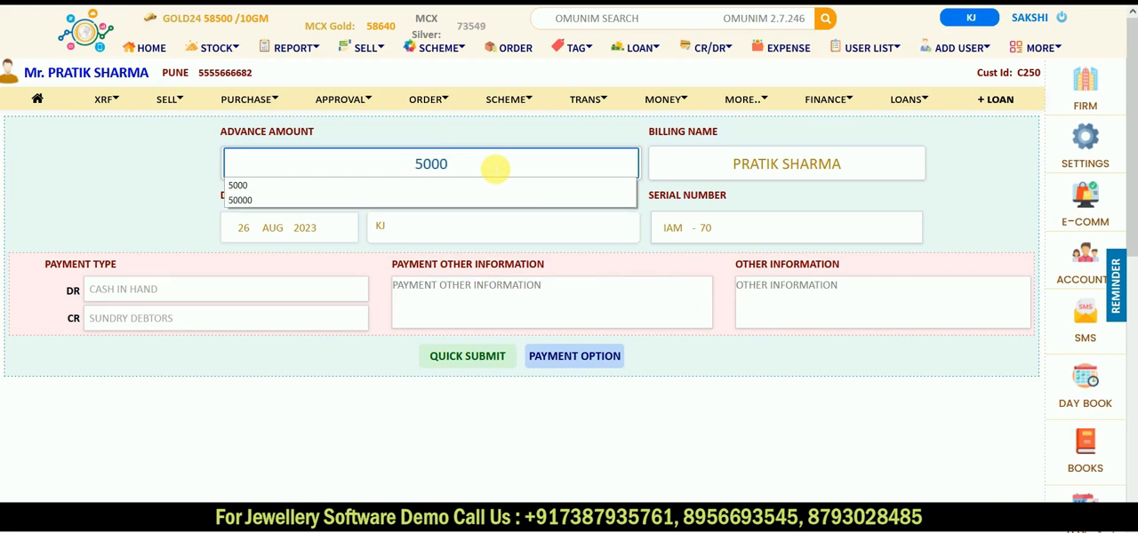
pyautogui.click(569, 285)
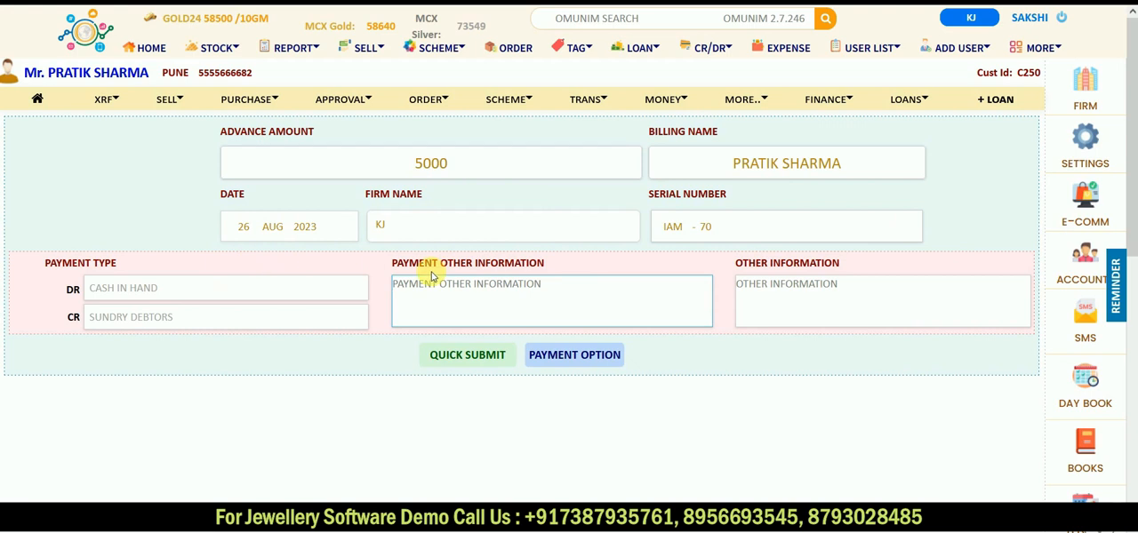
pyautogui.click(469, 354)
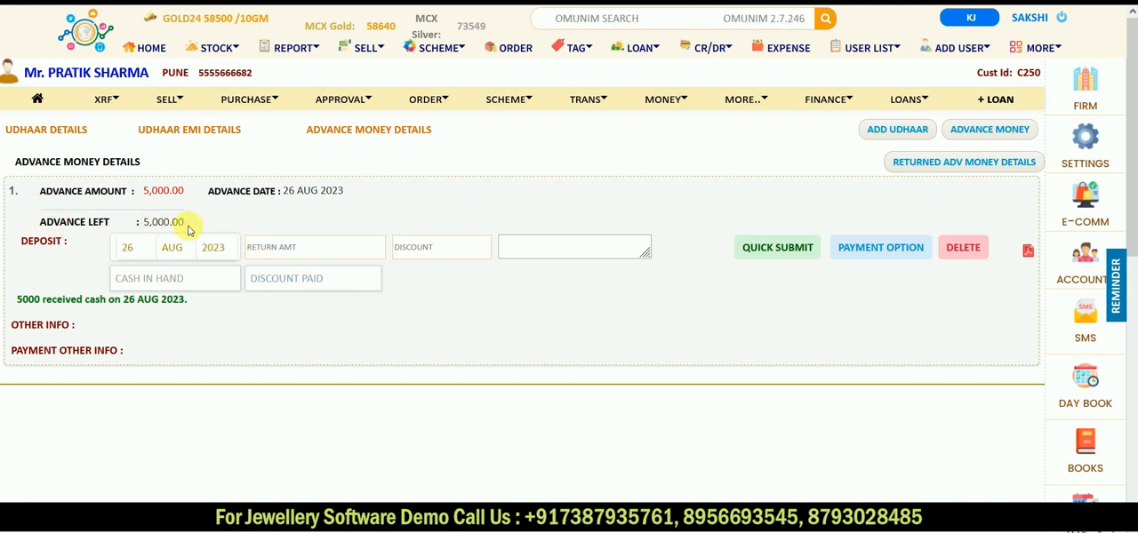
# Step: Check the udhaar and advance money totals on the customer's own transaction overview
pyautogui.click(39, 99)
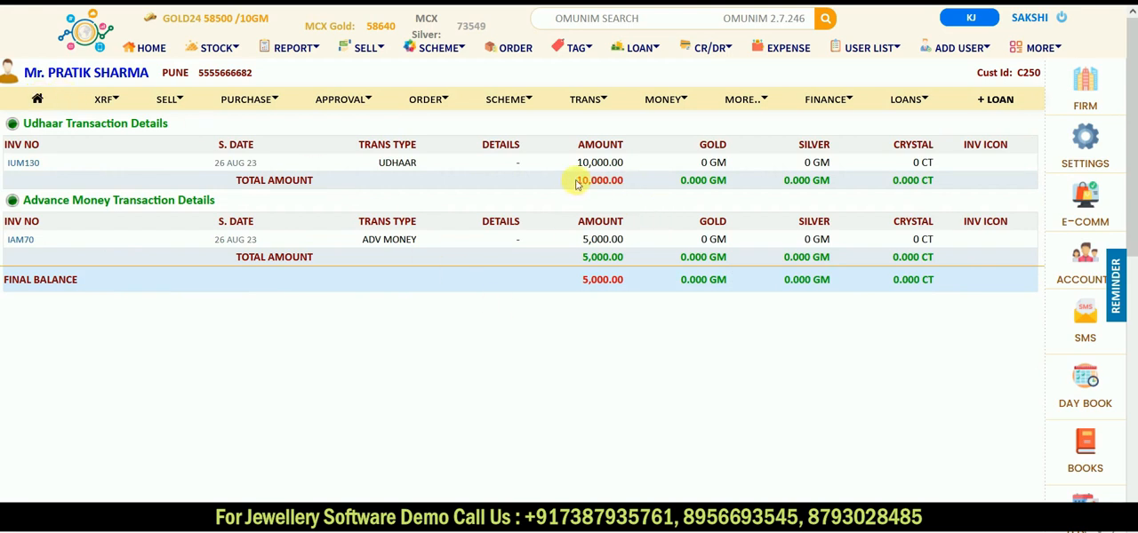
pyautogui.moveTo(574, 182); pyautogui.dragTo(625, 181)
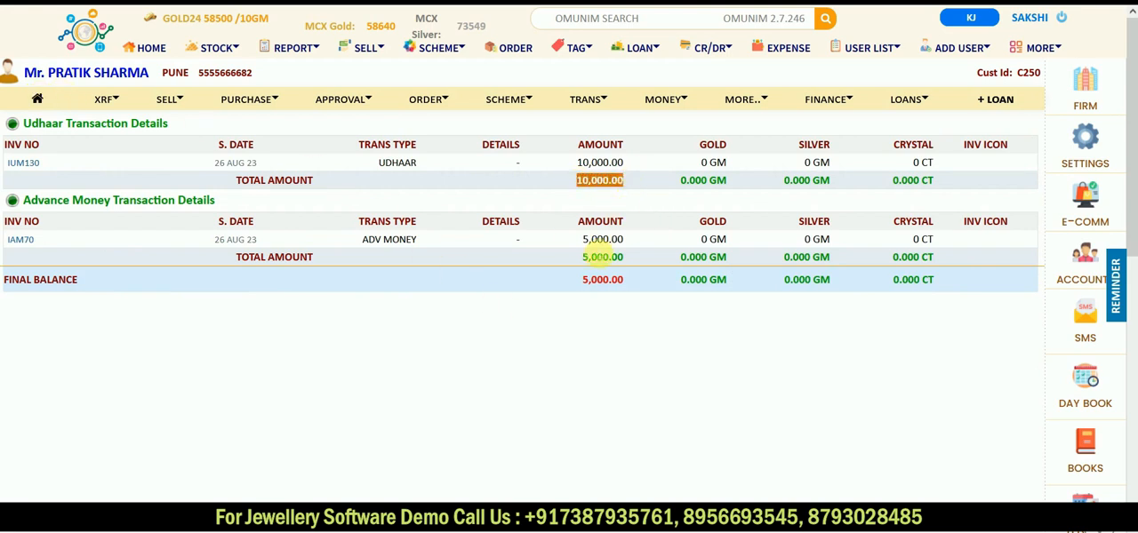
pyautogui.moveTo(565, 263); pyautogui.dragTo(628, 265)
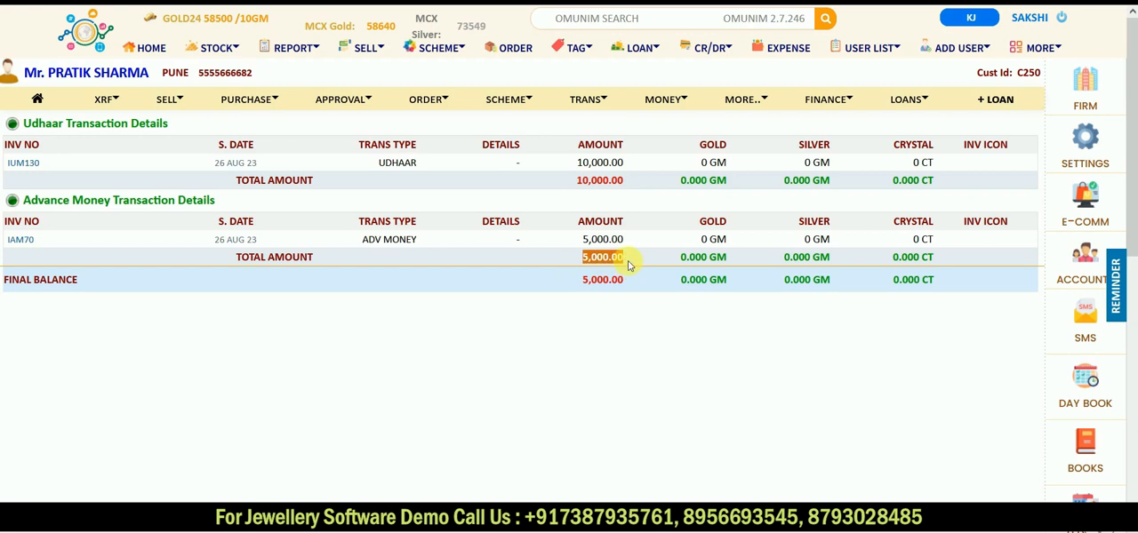
pyautogui.click(655, 203)
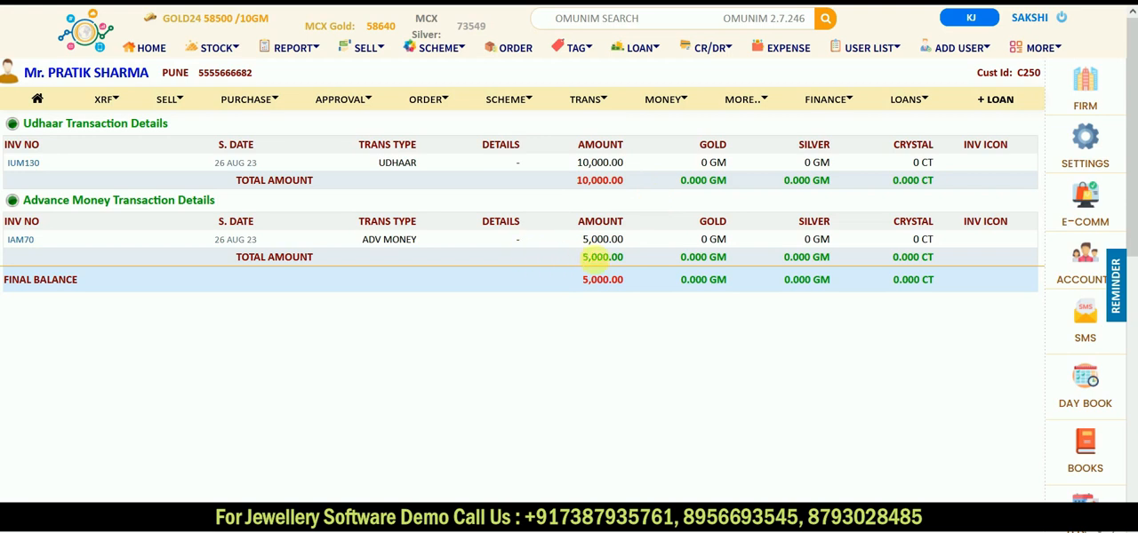
pyautogui.moveTo(581, 257); pyautogui.dragTo(629, 265)
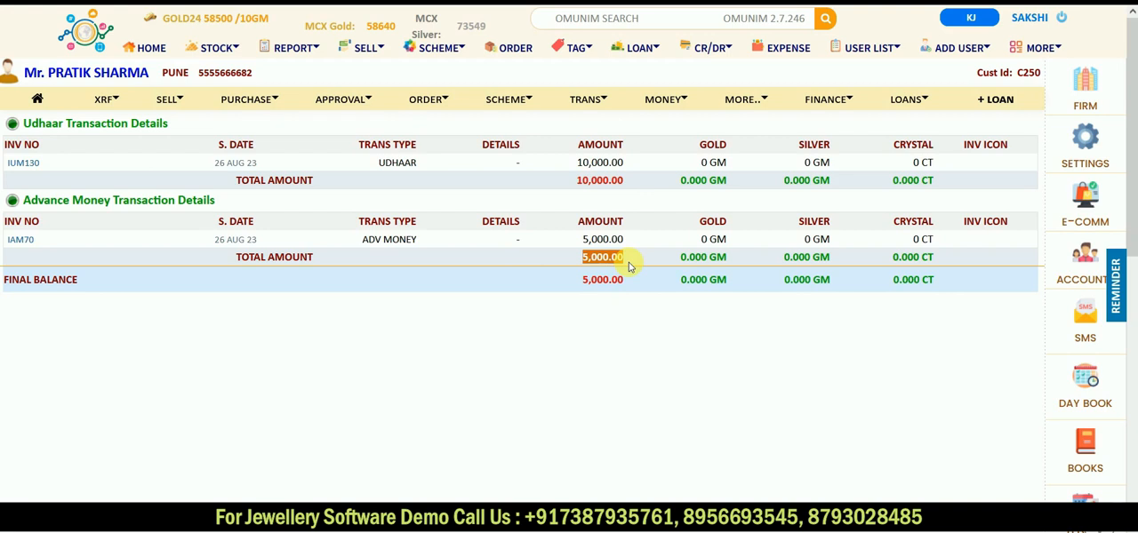
pyautogui.click(566, 188)
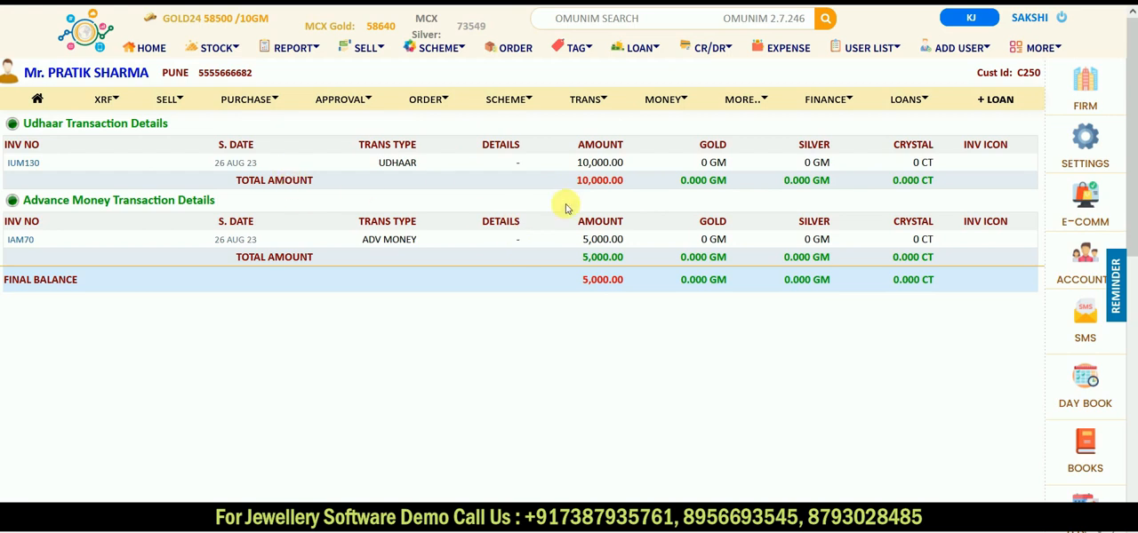
# Step: Open the udhaar panel and view the customer's entry in the active udhaar list
pyautogui.click(714, 47)
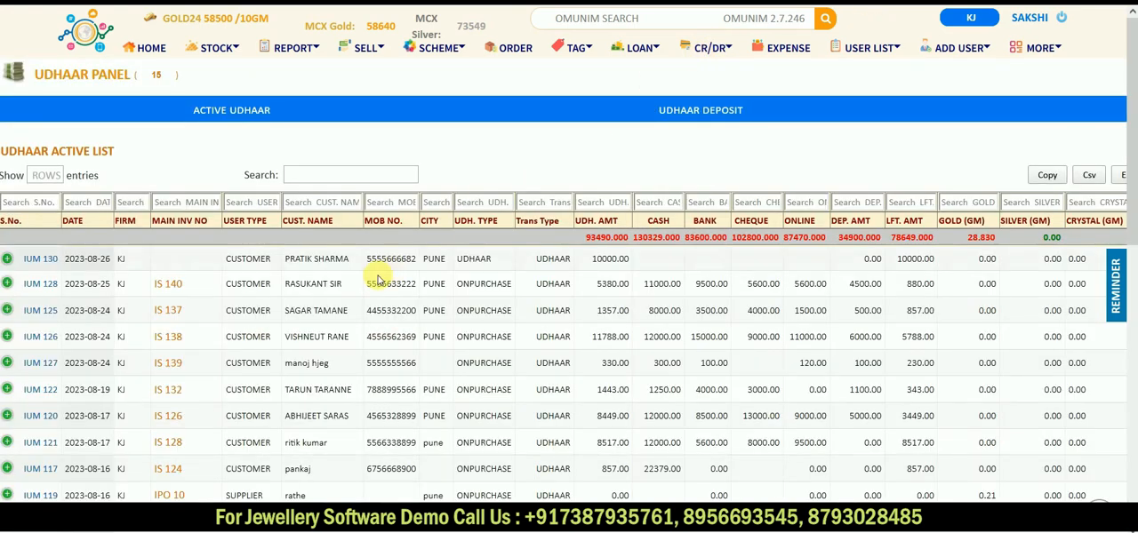
pyautogui.click(249, 111)
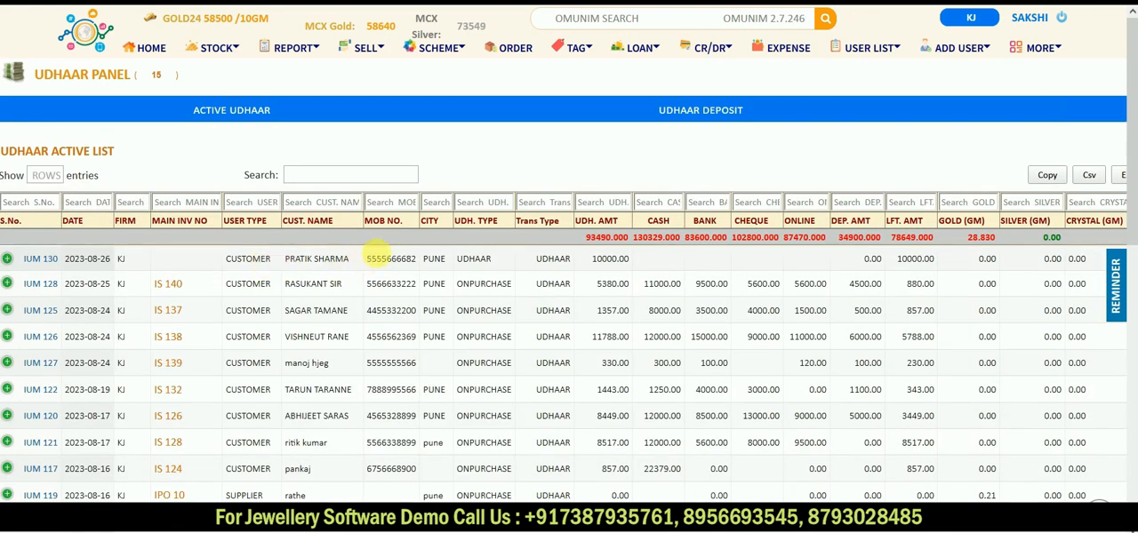
pyautogui.hscroll(3, 396, 258)
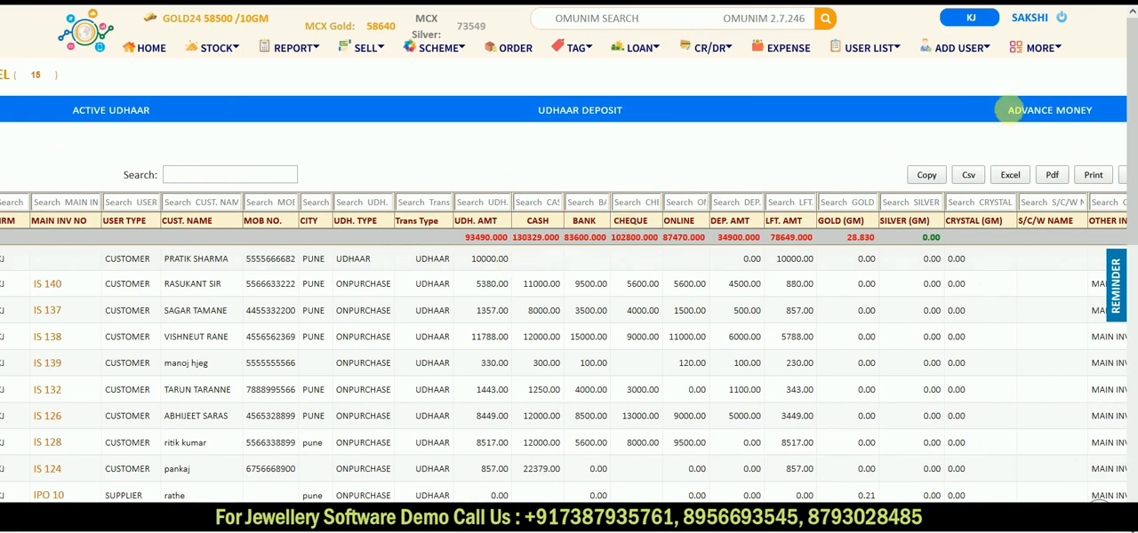
# Step: Open the active advance list and examine the new customer's advance amount and the remaining columns
pyautogui.click(1076, 113)
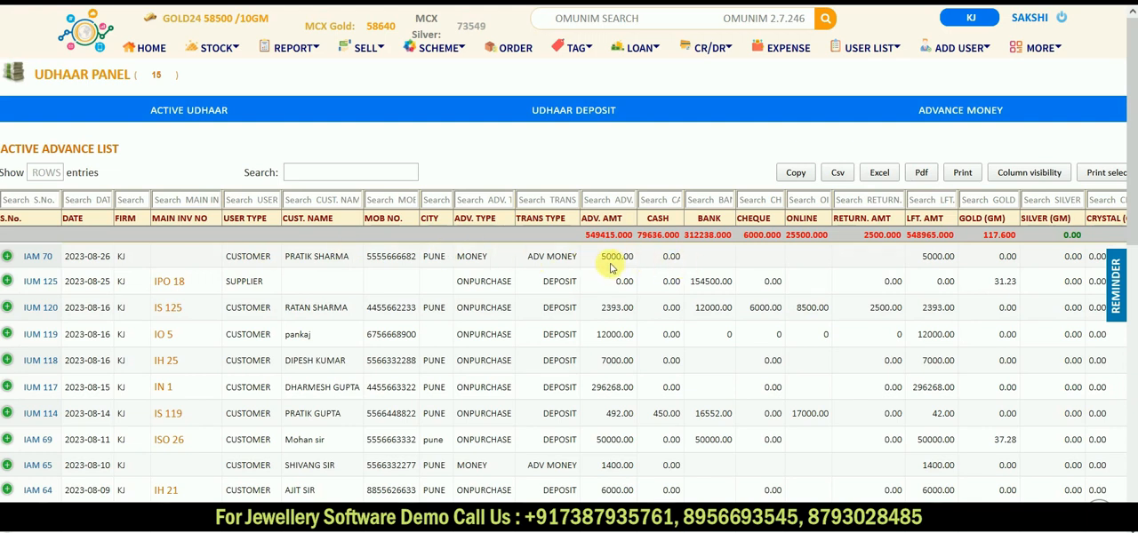
pyautogui.moveTo(638, 256); pyautogui.dragTo(596, 258)
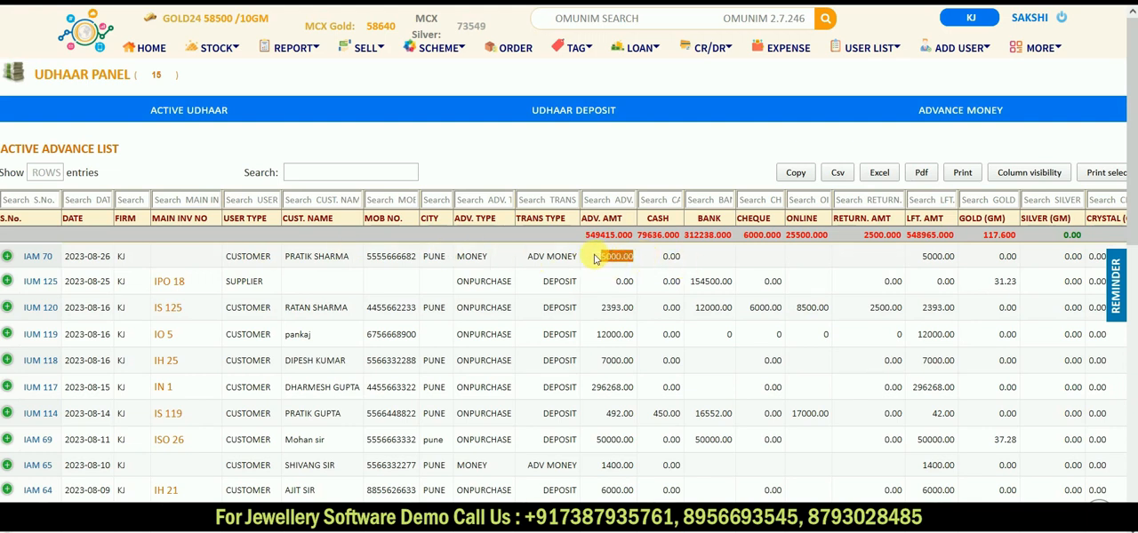
pyautogui.hscroll(1, 596, 259)
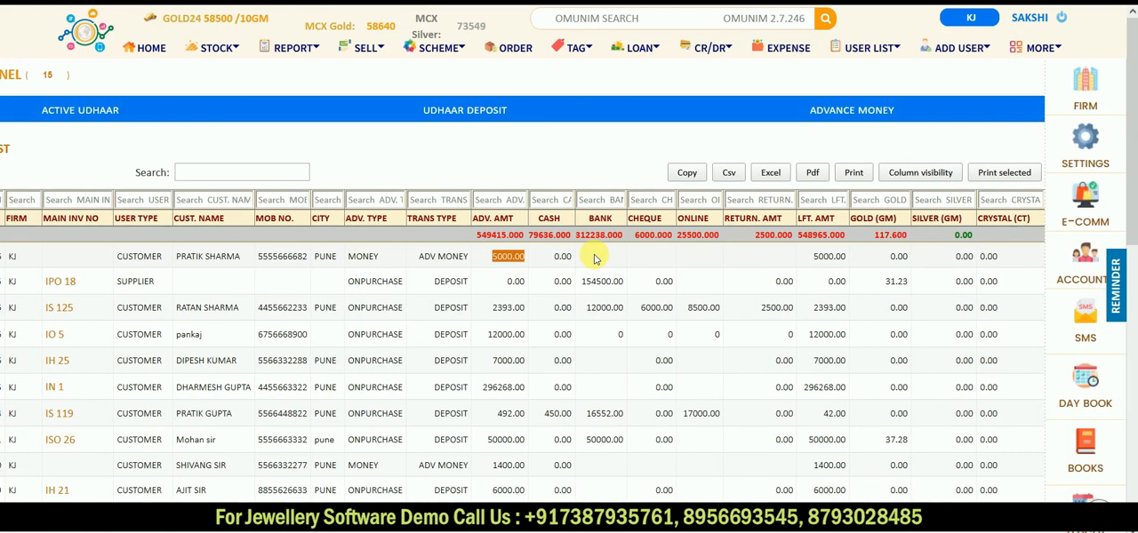
pyautogui.hscroll(-1, 224, 331)
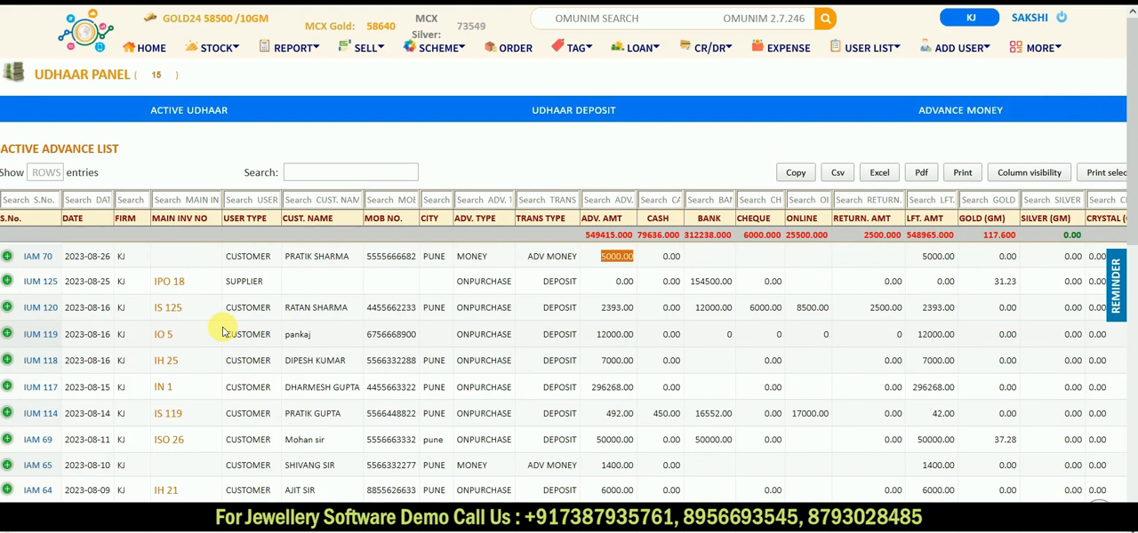
pyautogui.hscroll(1, 860, 303)
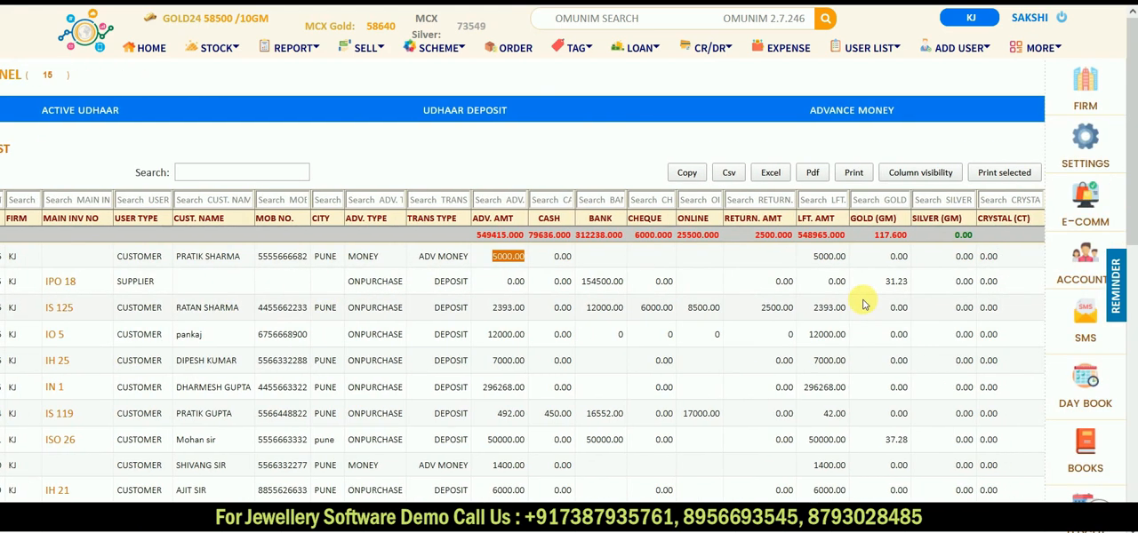
pyautogui.hscroll(-1, 289, 328)
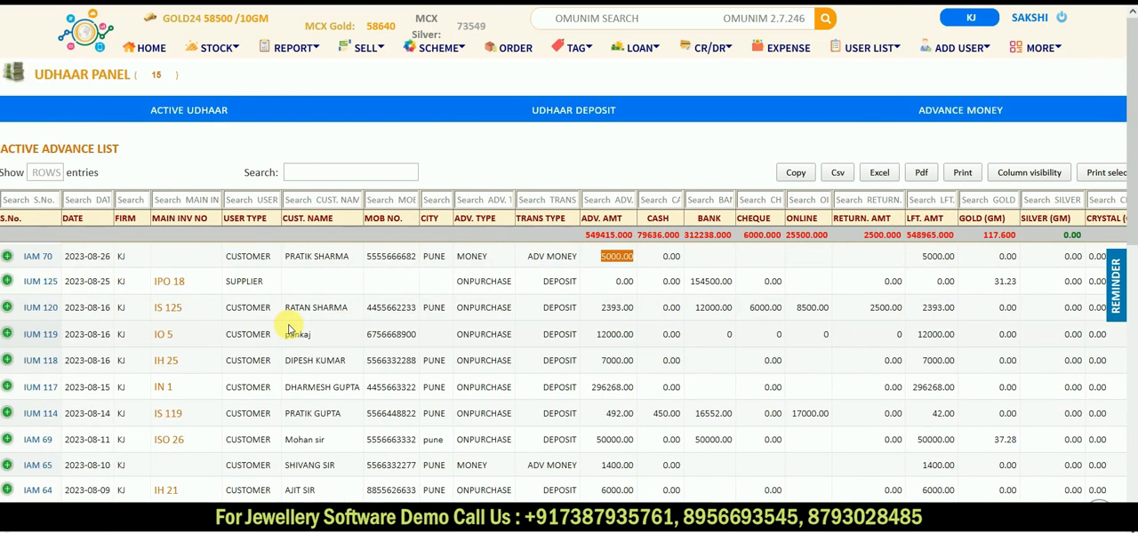
# Step: Filter the active advance list by date 2023-07 and check the total advance amount left for that month
pyautogui.click(98, 201)
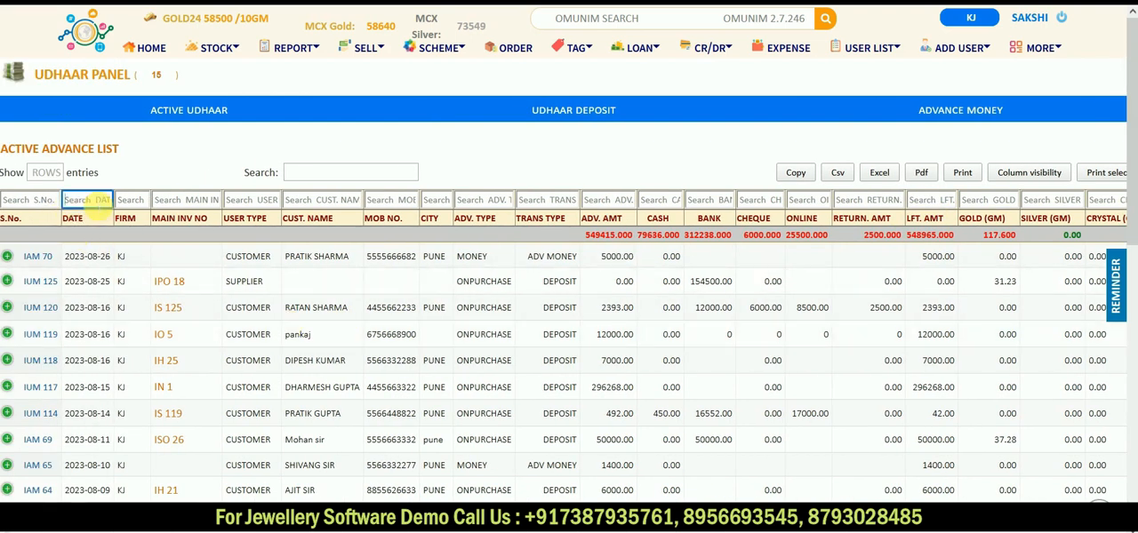
pyautogui.write('2023-07')
pyautogui.hscroll(2, 580, 327)
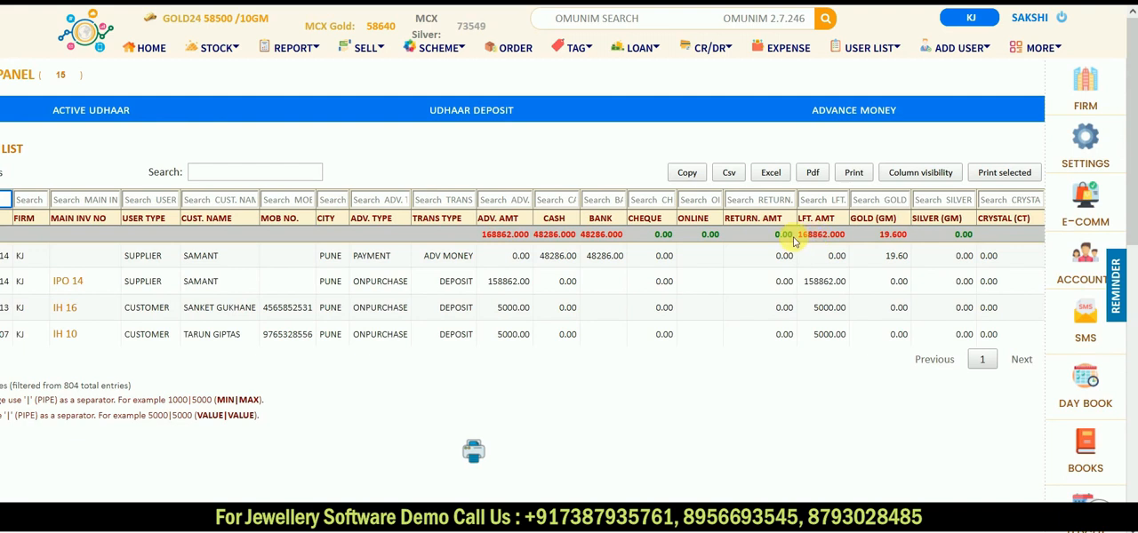
pyautogui.moveTo(792, 233); pyautogui.dragTo(854, 240)
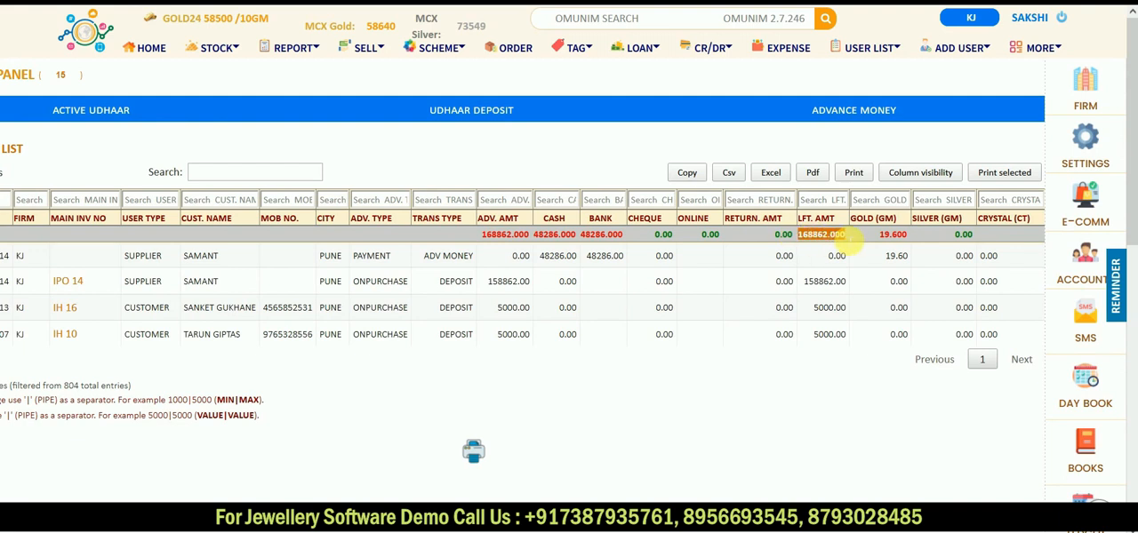
pyautogui.hscroll(-2, 345, 350)
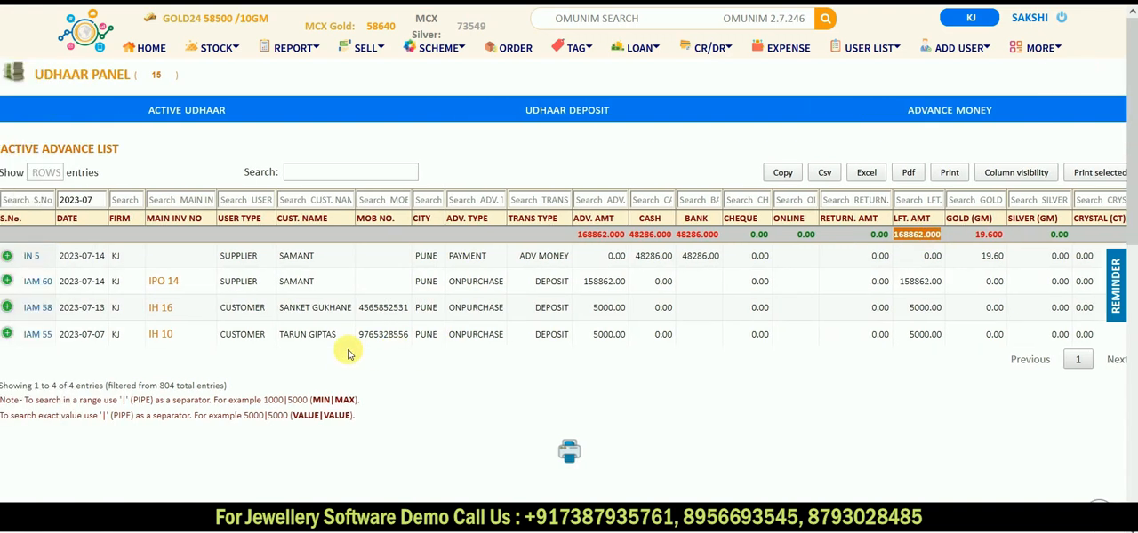
# Step: Review the day book's udhaar, advance and closing totals for 26 AUG 2023, and return to the main home page
pyautogui.hscroll(2, 347, 353)
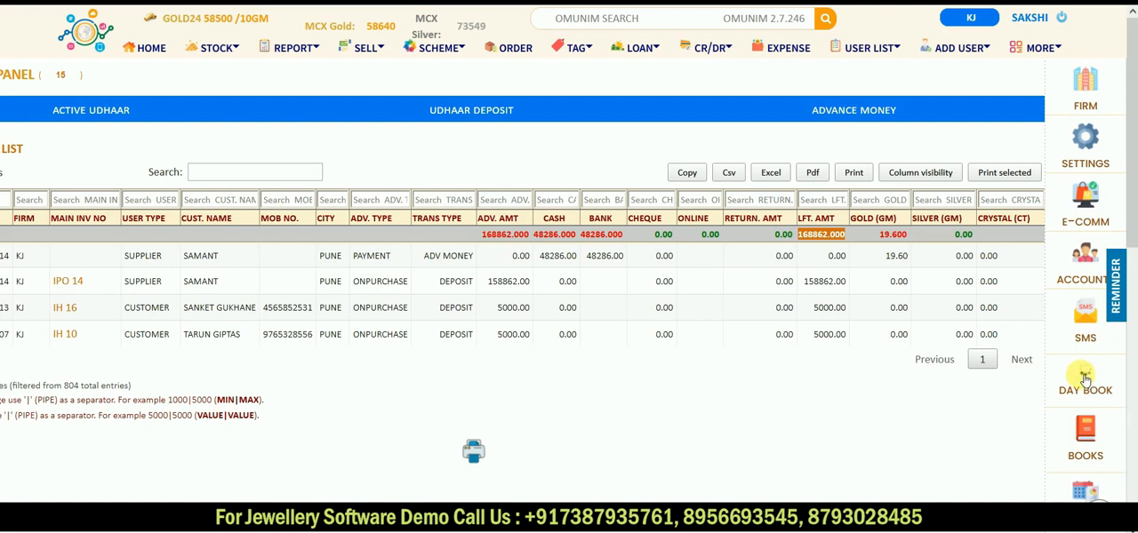
pyautogui.click(1085, 380)
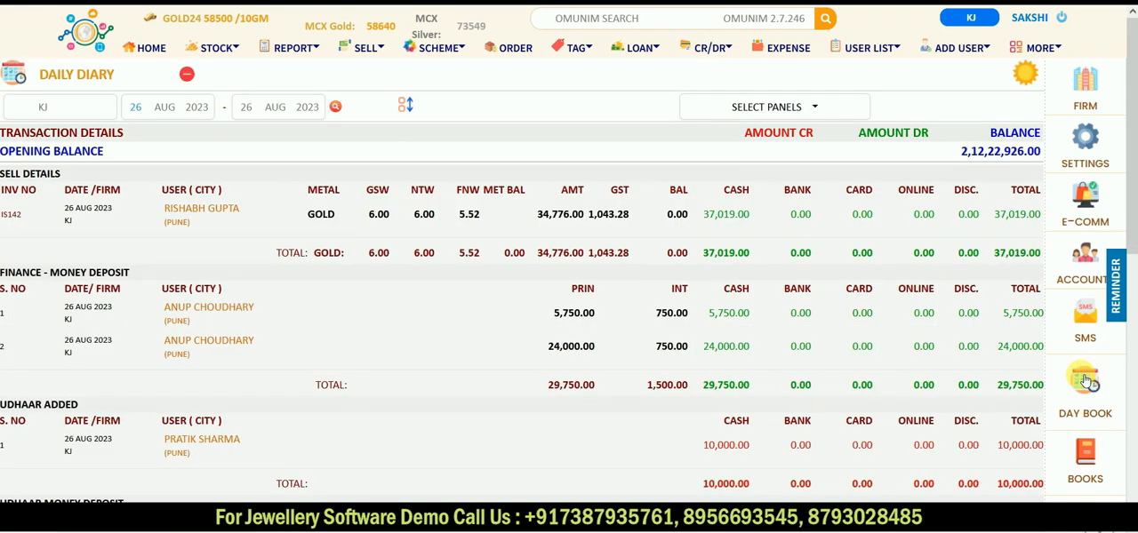
pyautogui.scroll(-3, 735, 454)
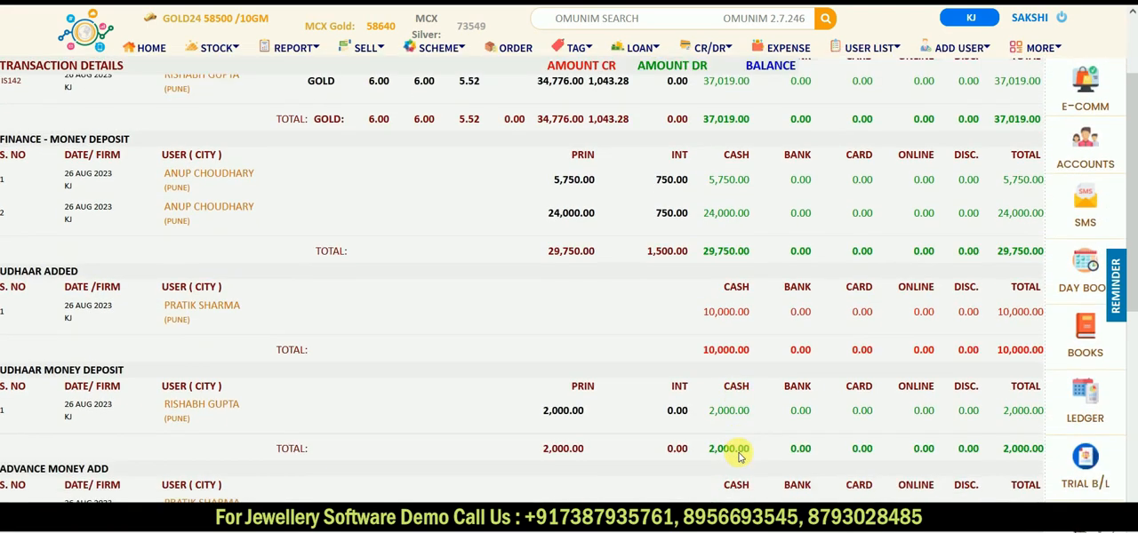
pyautogui.scroll(-1, 738, 455)
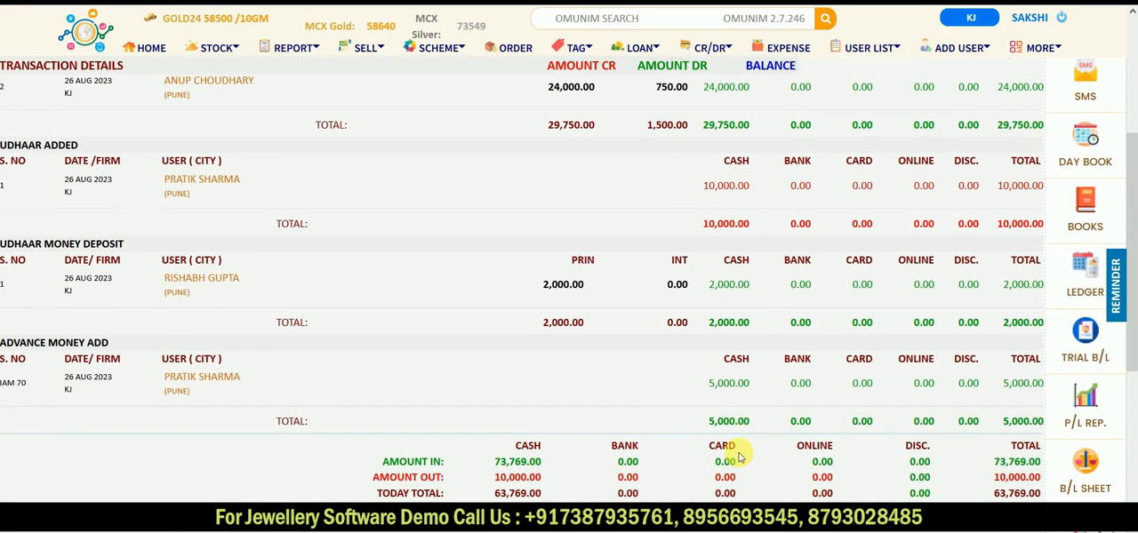
pyautogui.scroll(-2, 738, 455)
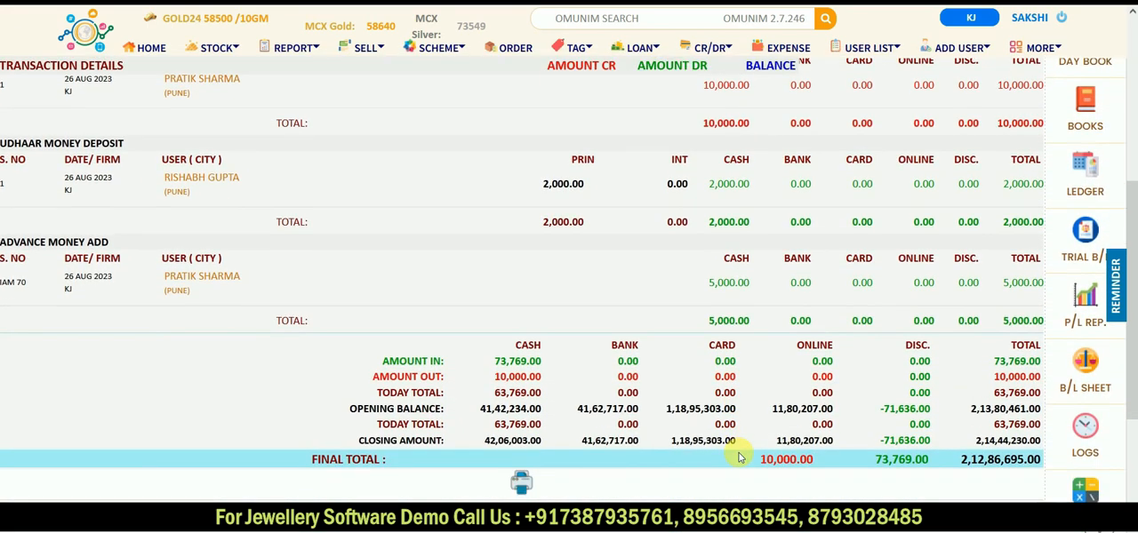
pyautogui.scroll(5, 738, 456)
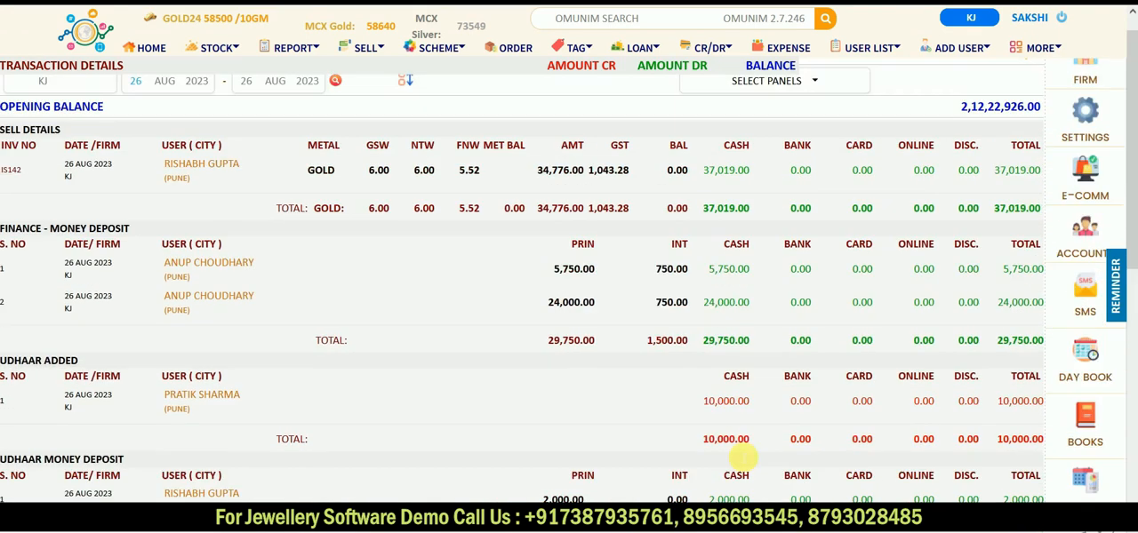
pyautogui.click(153, 49)
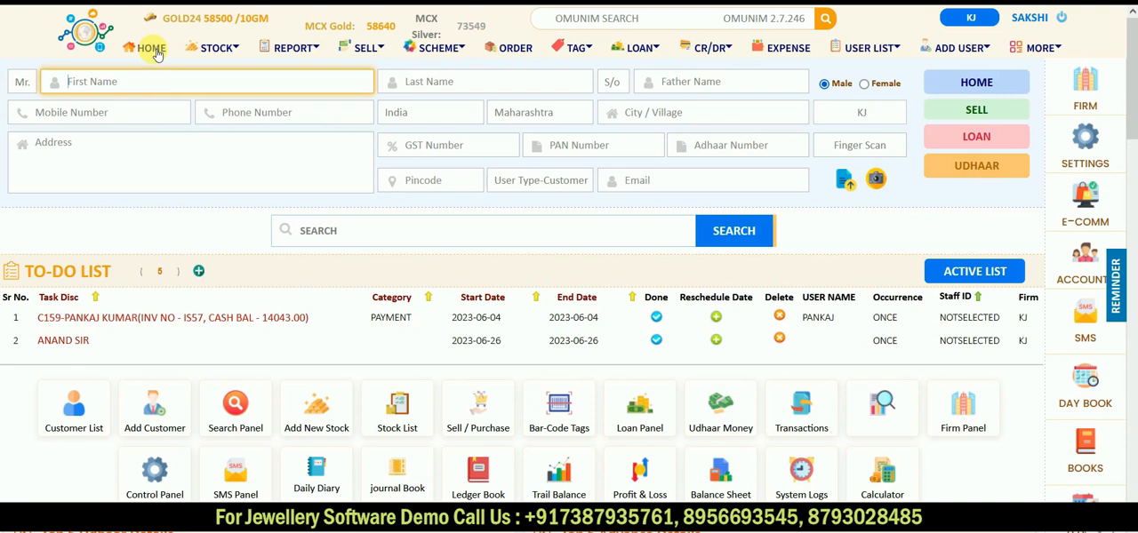